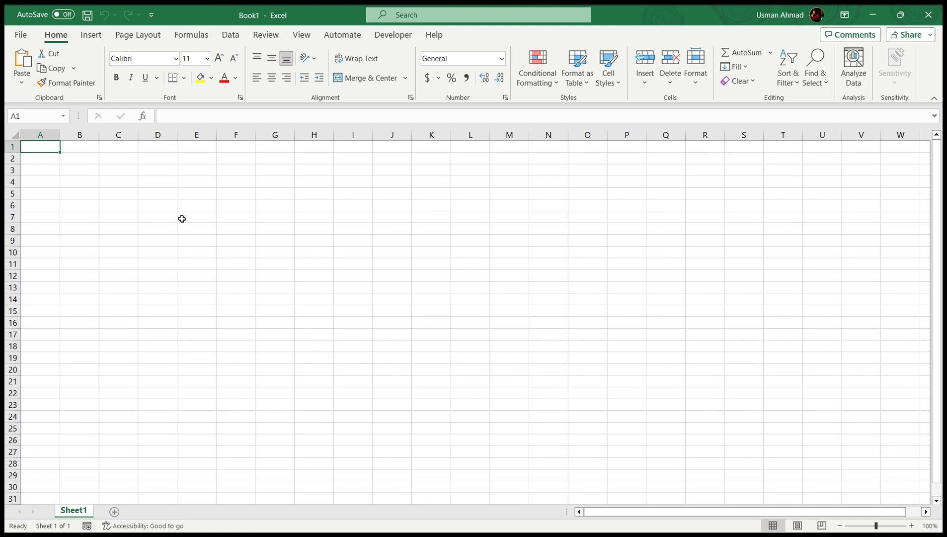
- Search online templates for 'budget' and preview the Monthly college expense budget template
{"action": "left_click", "coordinate": [23, 36]}
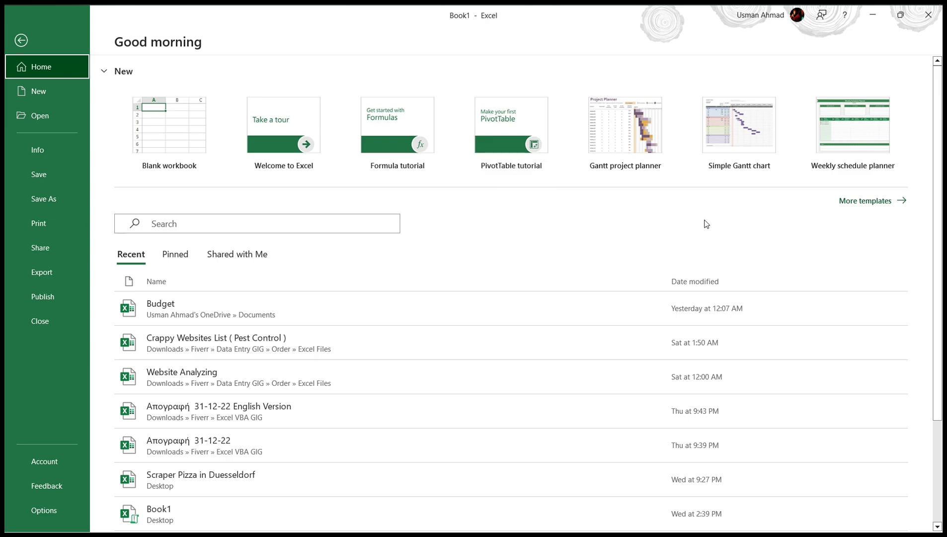
{"action": "left_click", "coordinate": [867, 201]}
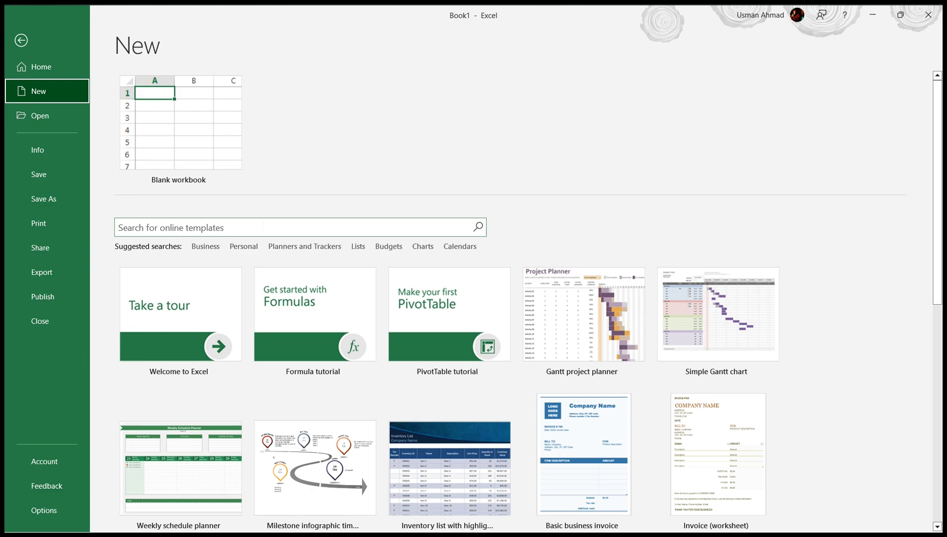
{"action": "left_click", "coordinate": [248, 227]}
{"action": "type", "text": "bu"}
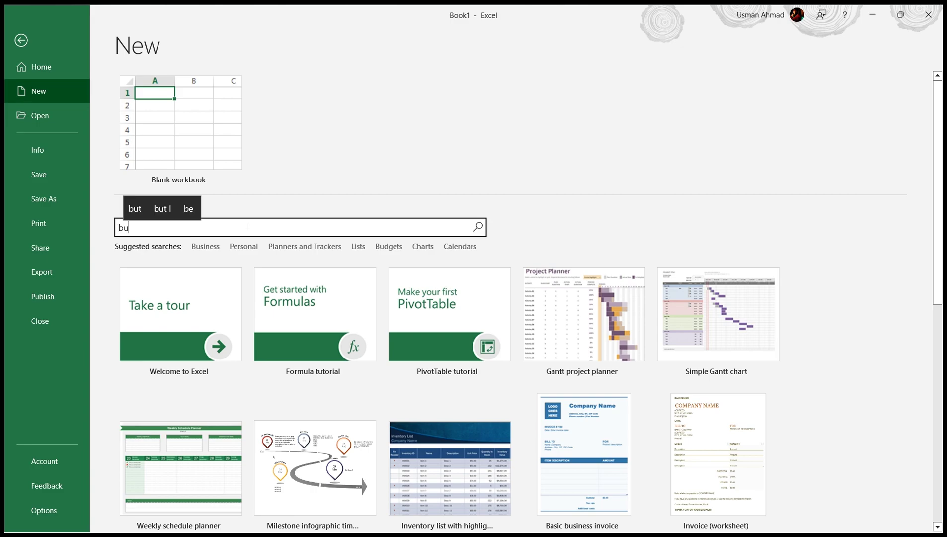
{"action": "type", "text": "dget"}
{"action": "key", "text": "Return"}
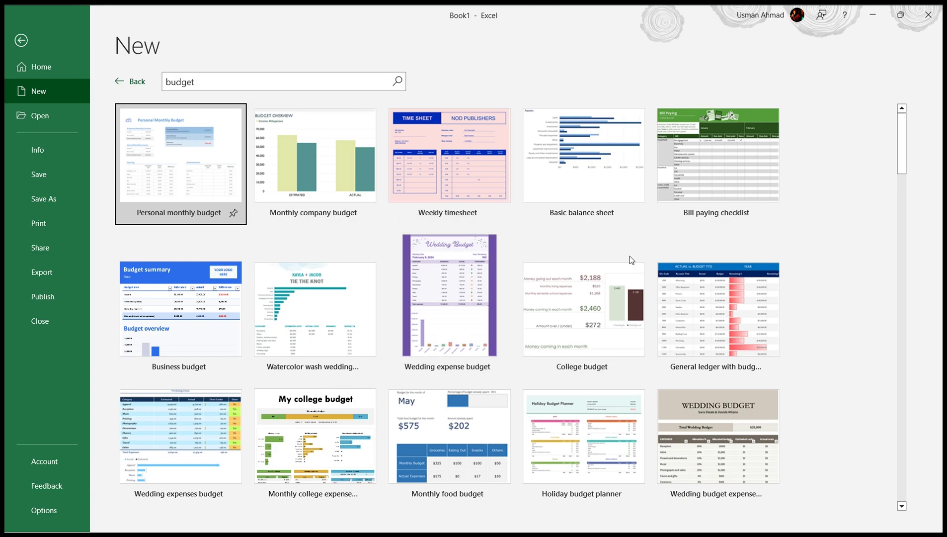
{"action": "scroll", "coordinate": [570, 312], "scroll_direction": "down", "scroll_amount": 2}
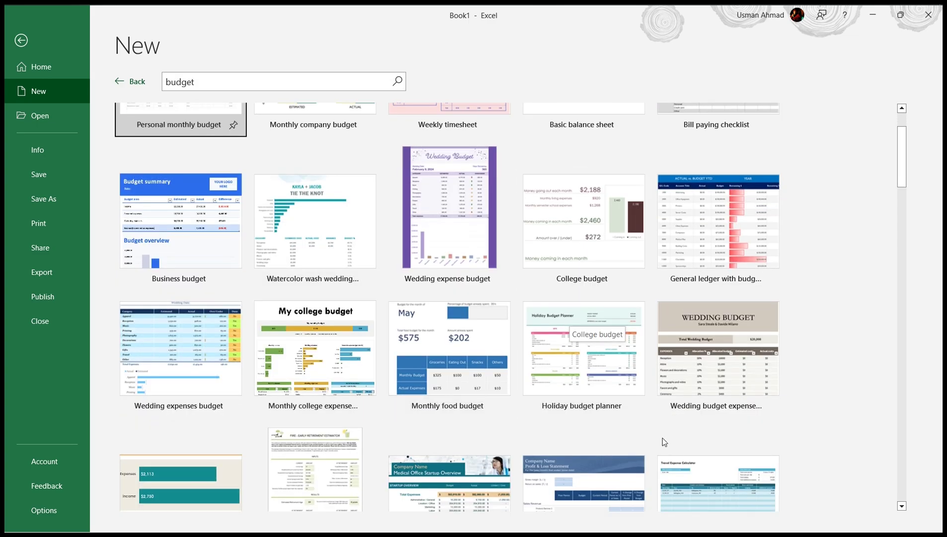
{"action": "mouse_move", "coordinate": [315, 354]}
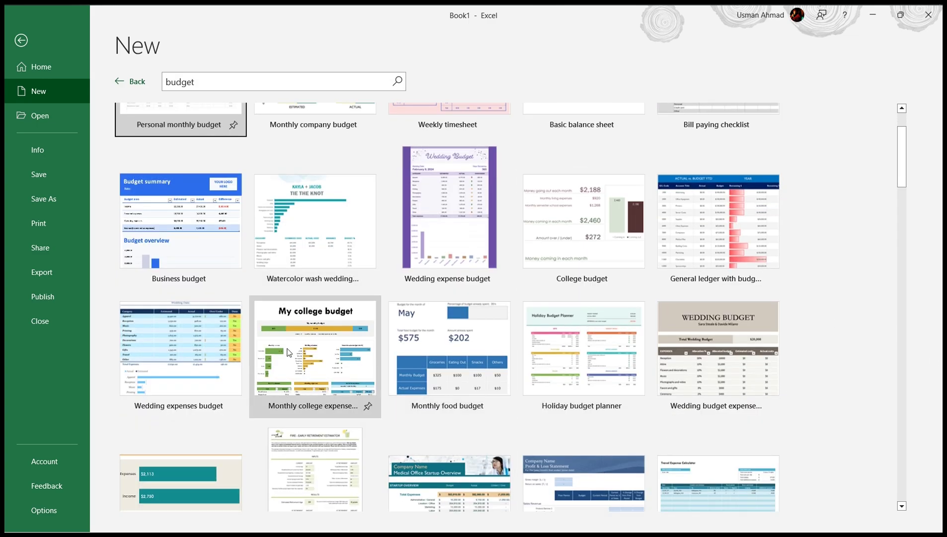
{"action": "left_click", "coordinate": [319, 369]}
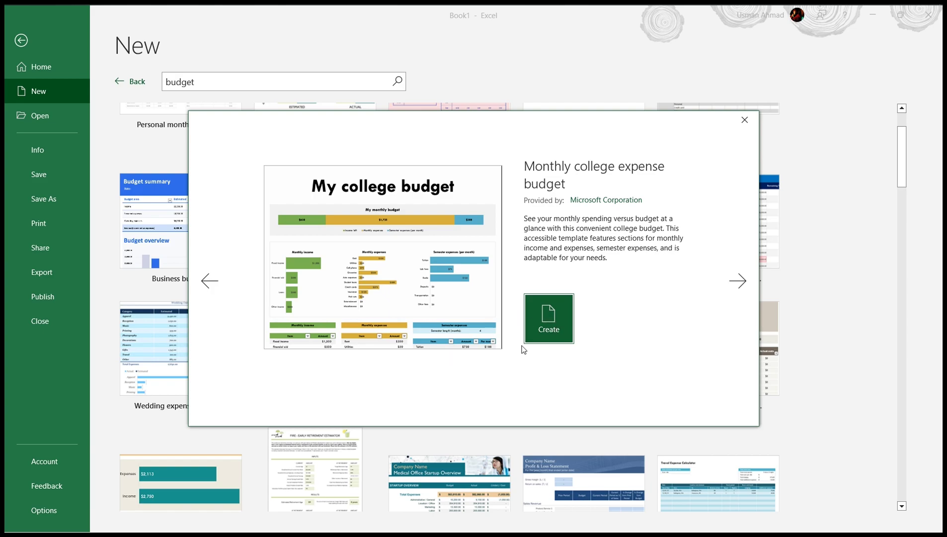
- Create the Monthly college expense budget1 workbook and browse its budget charts and tables
{"action": "left_click", "coordinate": [555, 319]}
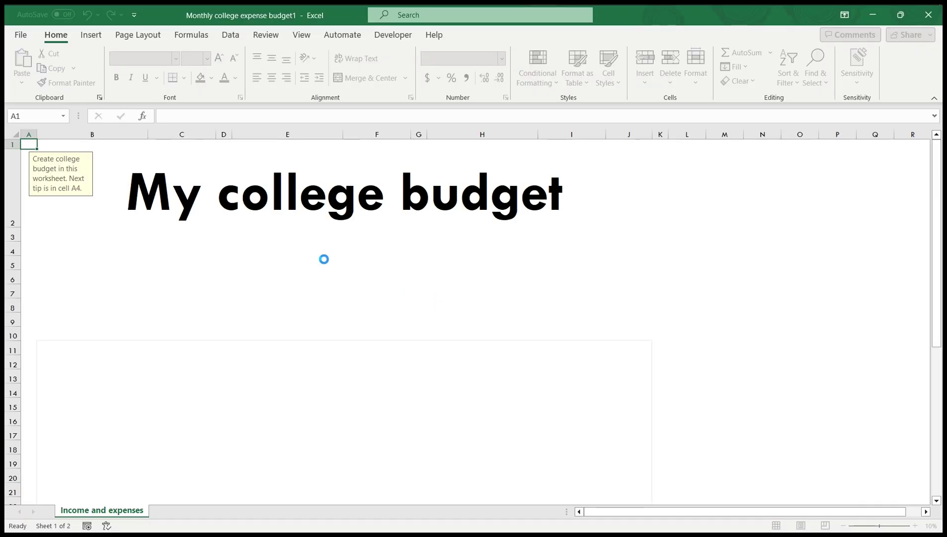
{"action": "scroll", "coordinate": [609, 297], "scroll_direction": "down", "scroll_amount": 5}
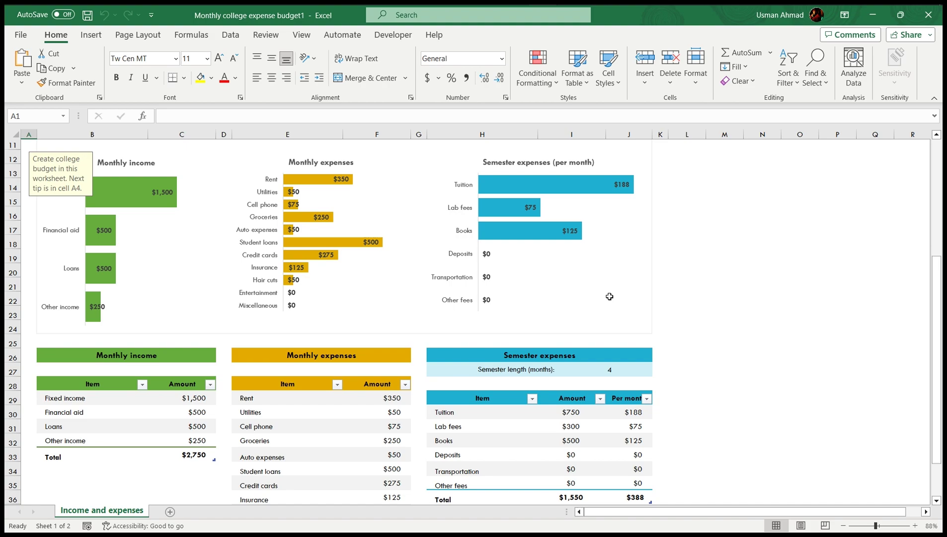
{"action": "scroll", "coordinate": [608, 296], "scroll_direction": "down", "scroll_amount": 4}
{"action": "scroll", "coordinate": [525, 321], "scroll_direction": "up", "scroll_amount": 5}
{"action": "scroll", "coordinate": [525, 321], "scroll_direction": "up", "scroll_amount": 5}
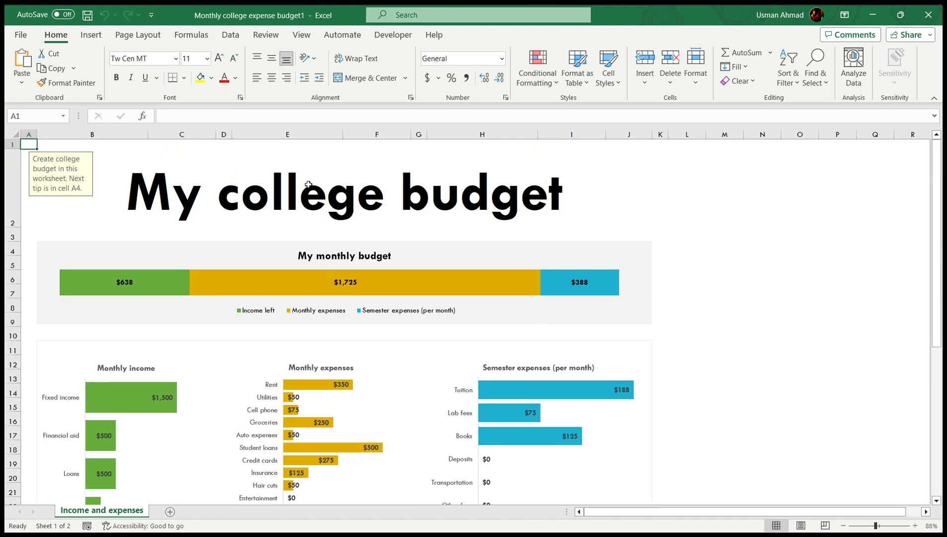
{"action": "scroll", "coordinate": [158, 300], "scroll_direction": "down", "scroll_amount": 1}
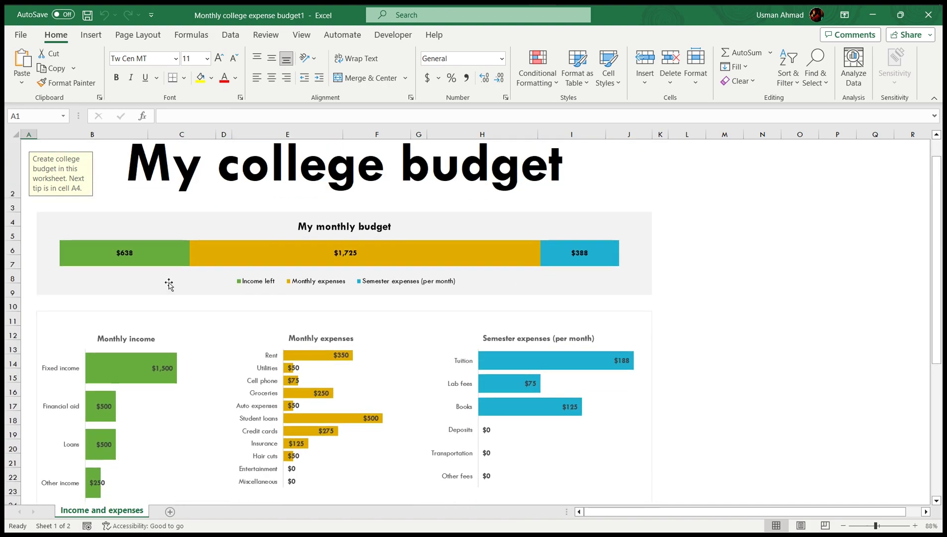
{"action": "scroll", "coordinate": [169, 277], "scroll_direction": "down", "scroll_amount": 1}
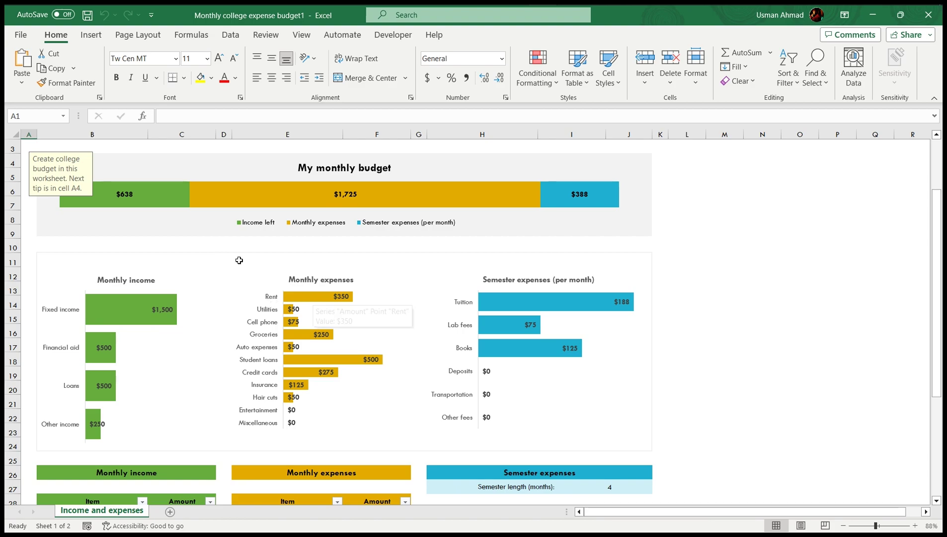
{"action": "left_click", "coordinate": [144, 200]}
{"action": "scroll", "coordinate": [282, 241], "scroll_direction": "down", "scroll_amount": 3}
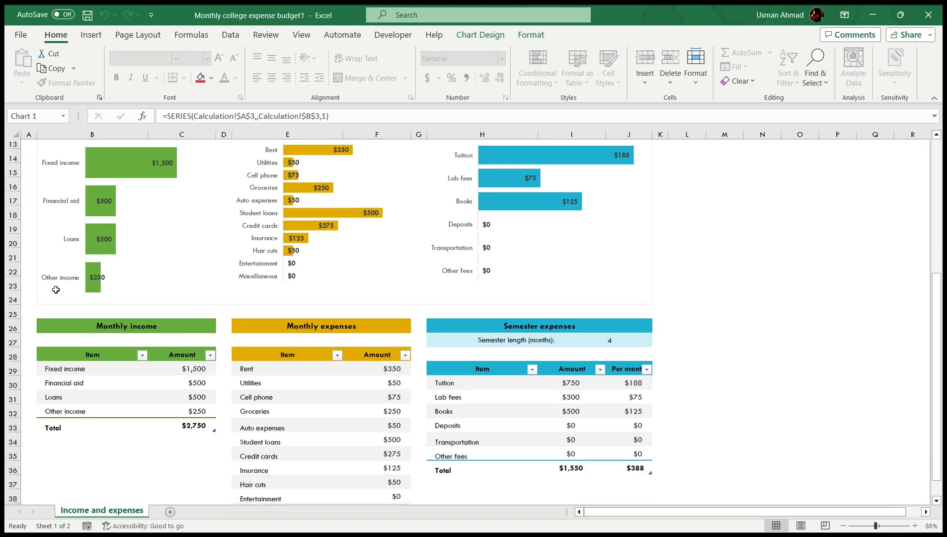
{"action": "scroll", "coordinate": [282, 241], "scroll_direction": "up", "scroll_amount": 1}
{"action": "scroll", "coordinate": [280, 216], "scroll_direction": "up", "scroll_amount": 2}
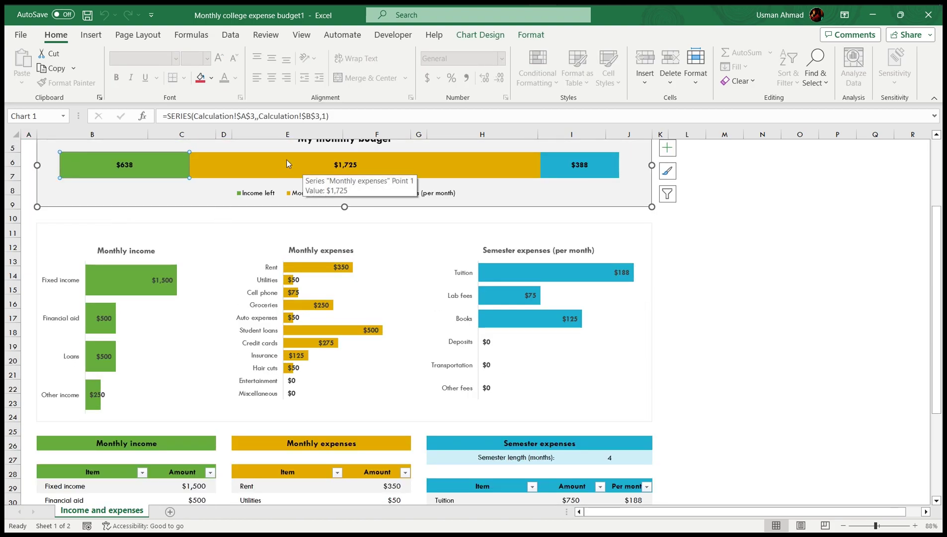
{"action": "scroll", "coordinate": [191, 342], "scroll_direction": "down", "scroll_amount": 3}
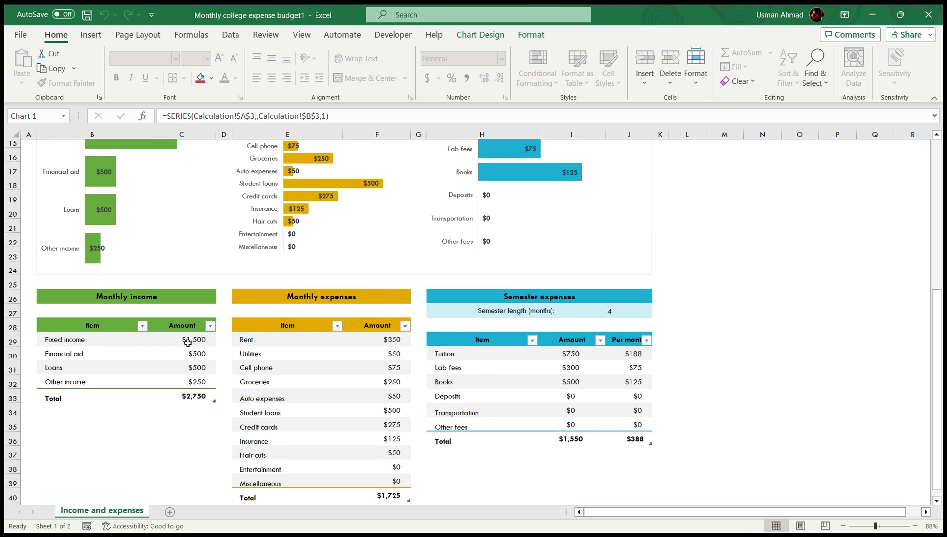
- Change the Fixed income amount in C29 from 1500 to 2000
{"action": "left_click", "coordinate": [188, 342]}
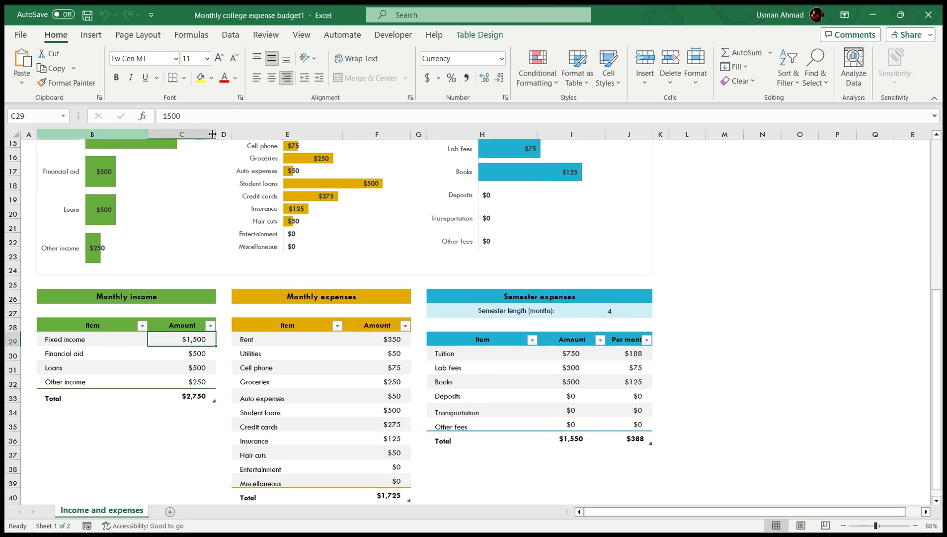
{"action": "key", "text": "F2"}
{"action": "type", "text": "2"}
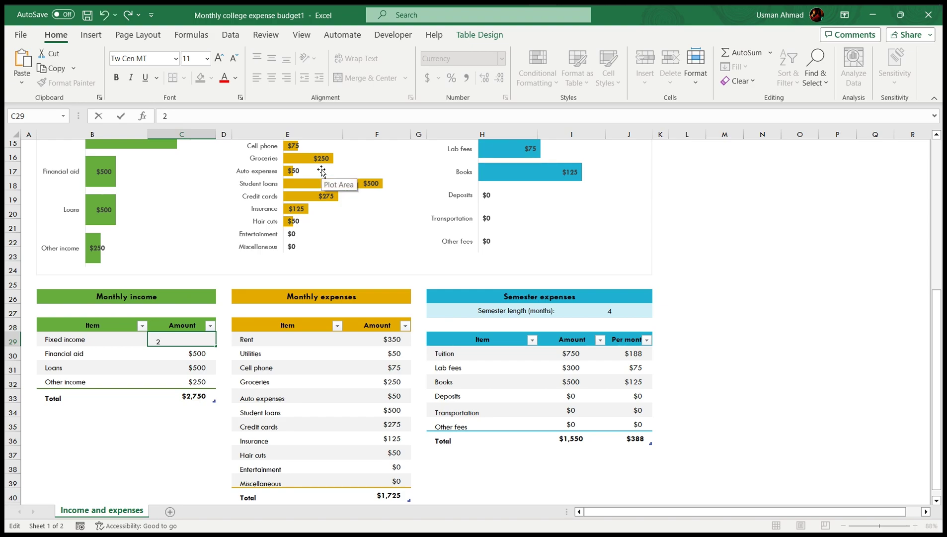
{"action": "type", "text": "000"}
{"action": "key", "text": "Return"}
{"action": "scroll", "coordinate": [322, 172], "scroll_direction": "up", "scroll_amount": 2}
{"action": "scroll", "coordinate": [258, 220], "scroll_direction": "up", "scroll_amount": 3}
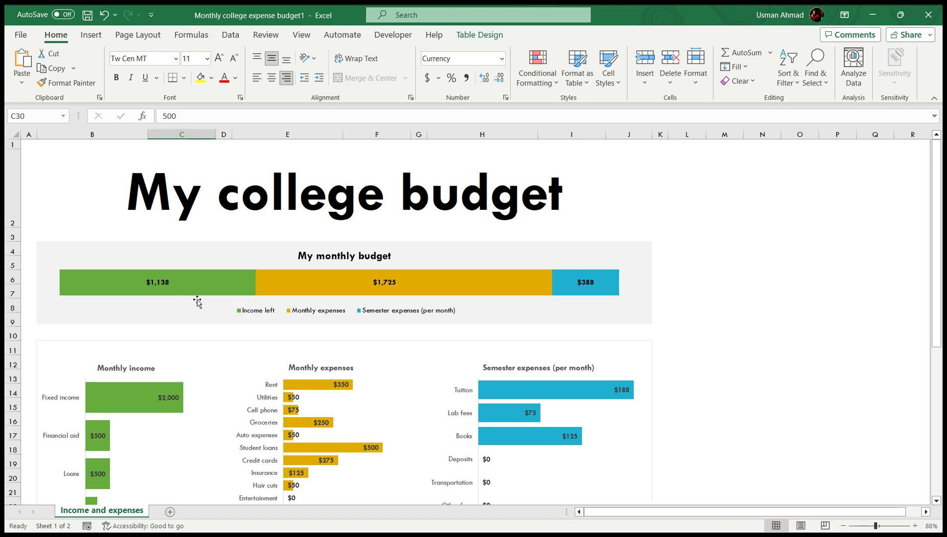
{"action": "scroll", "coordinate": [204, 317], "scroll_direction": "down", "scroll_amount": 1}
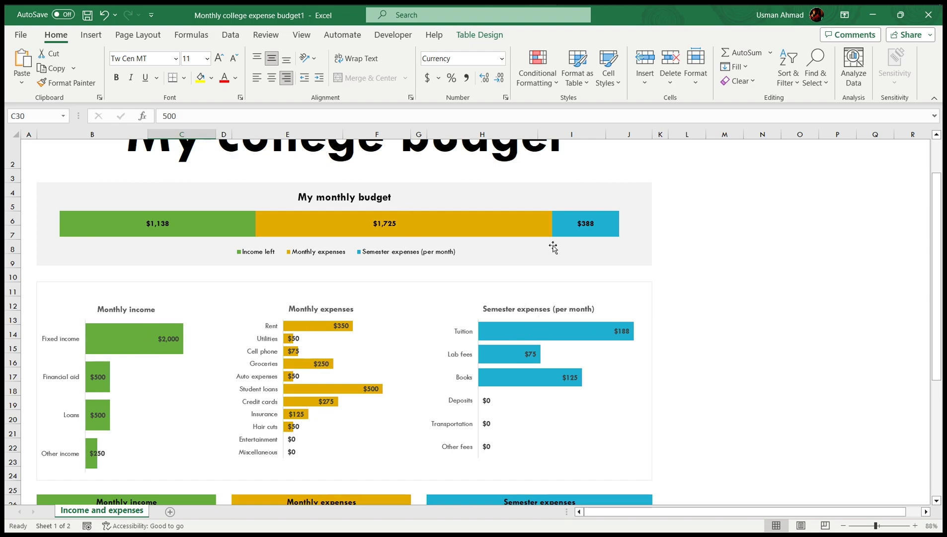
{"action": "scroll", "coordinate": [544, 166], "scroll_direction": "down", "scroll_amount": 2}
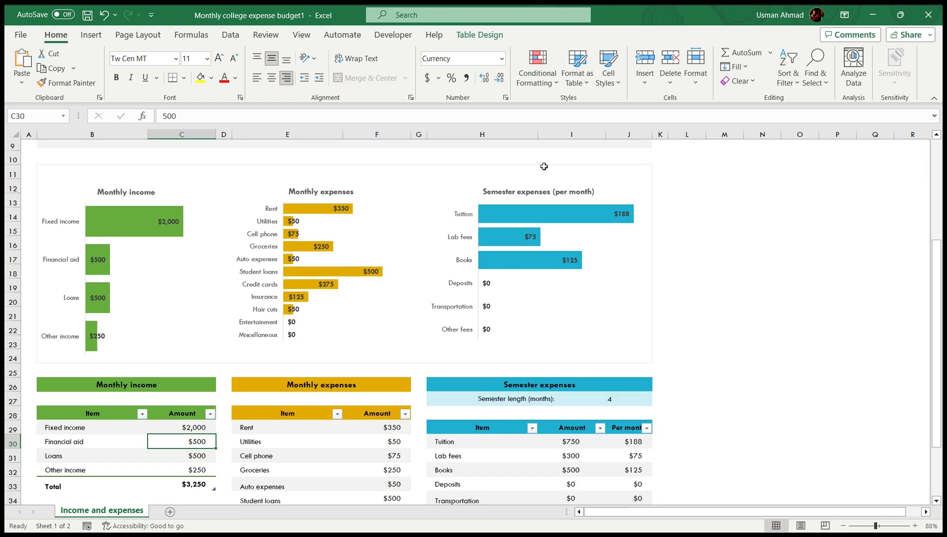
- Change the chart title from 'Semester expenses (per month)' to 'Home Expenses (per month)'
{"action": "left_click", "coordinate": [543, 192]}
{"action": "left_click", "coordinate": [530, 193]}
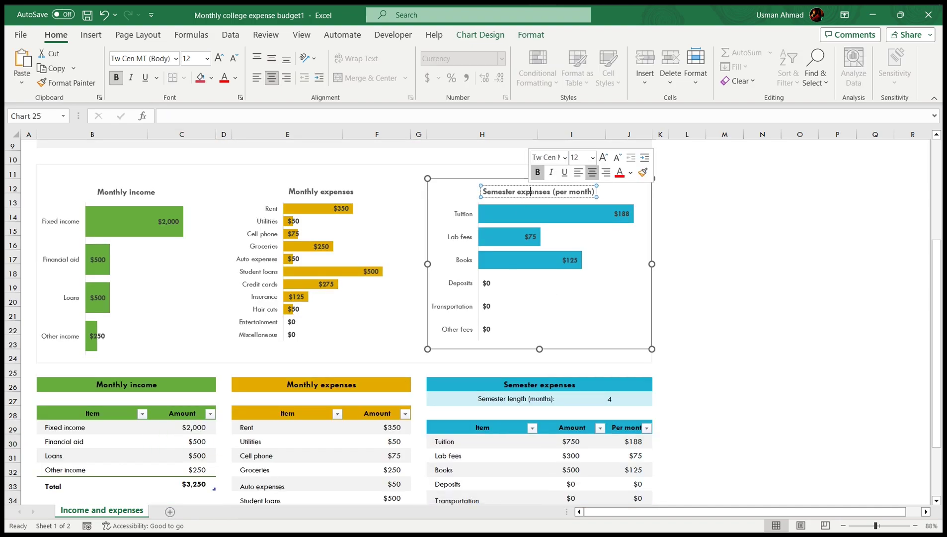
{"action": "left_click_drag", "start_coordinate": [520, 192], "coordinate": [548, 194]}
{"action": "key", "text": "BackSpace"}
{"action": "key", "text": "BackSpace"}
{"action": "key", "text": "BackSpace"}
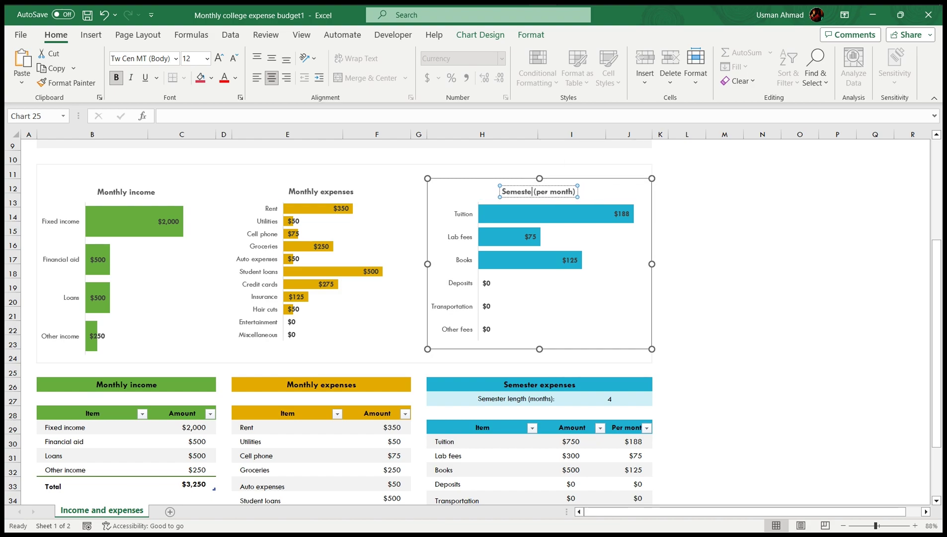
{"action": "key", "text": "BackSpace"}
{"action": "key", "text": "BackSpace"}
{"action": "key", "text": "BackSpace"}
{"action": "key", "text": "BackSpace"}
{"action": "key", "text": "BackSpace"}
{"action": "key", "text": "BackSpace"}
{"action": "type", "text": "C"}
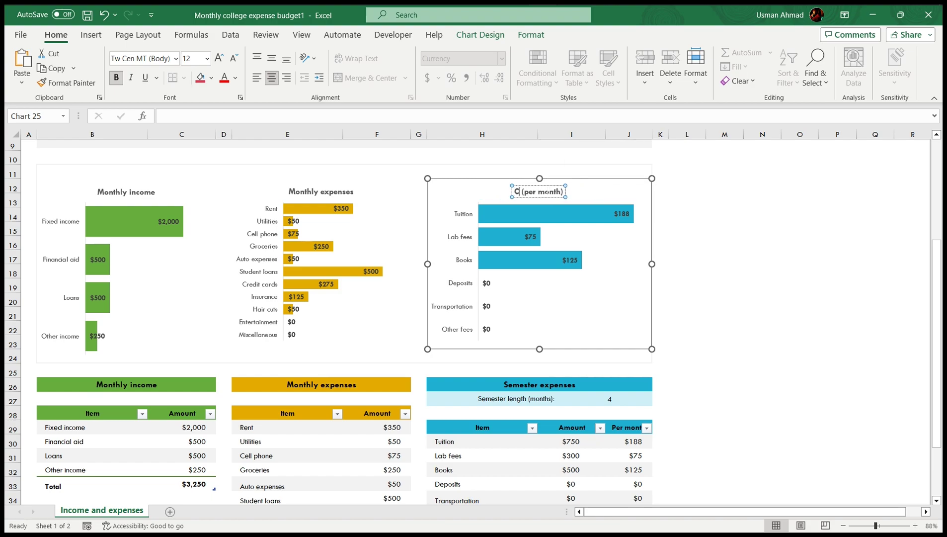
{"action": "type", "text": "a"}
{"action": "key", "text": "BackSpace"}
{"action": "key", "text": "BackSpace"}
{"action": "type", "text": "H"}
{"action": "type", "text": "ome Exp"}
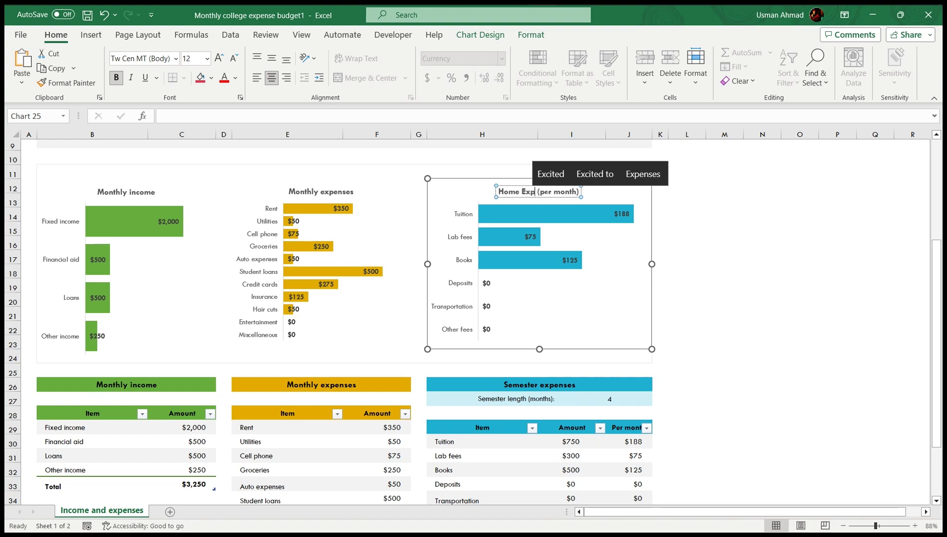
{"action": "type", "text": "enses"}
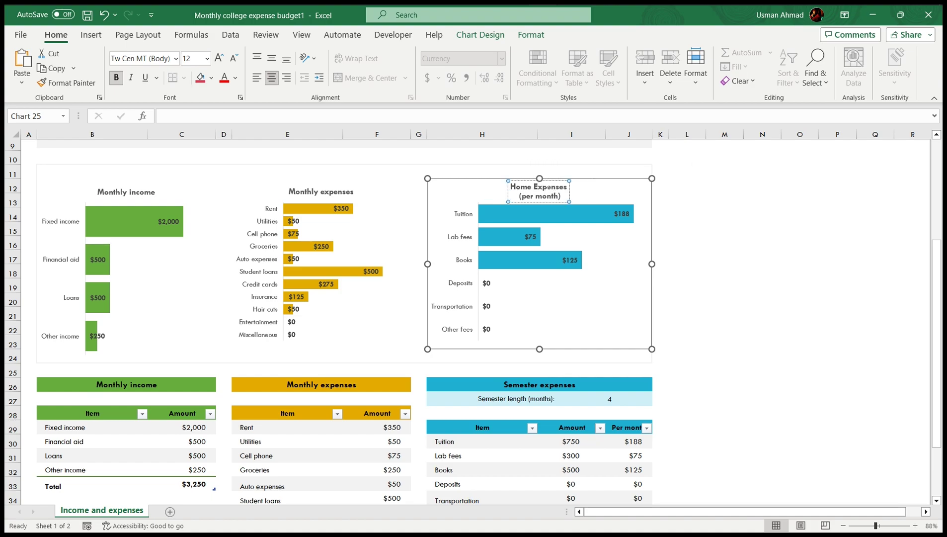
{"action": "key", "text": "BackSpace"}
- Set Financial aid to $750, Loans to $1,000 and Other income to $1,500
{"action": "left_click", "coordinate": [723, 201]}
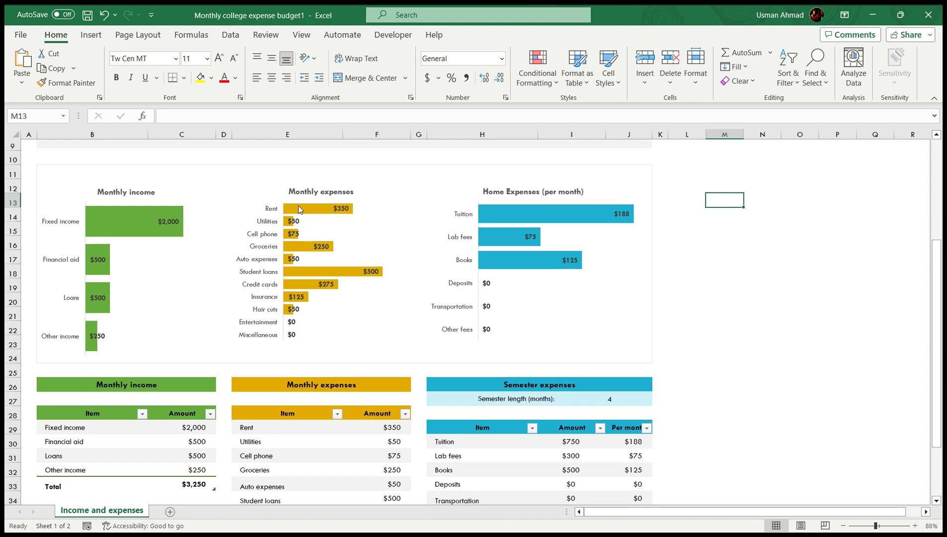
{"action": "scroll", "coordinate": [274, 300], "scroll_direction": "down", "scroll_amount": 5}
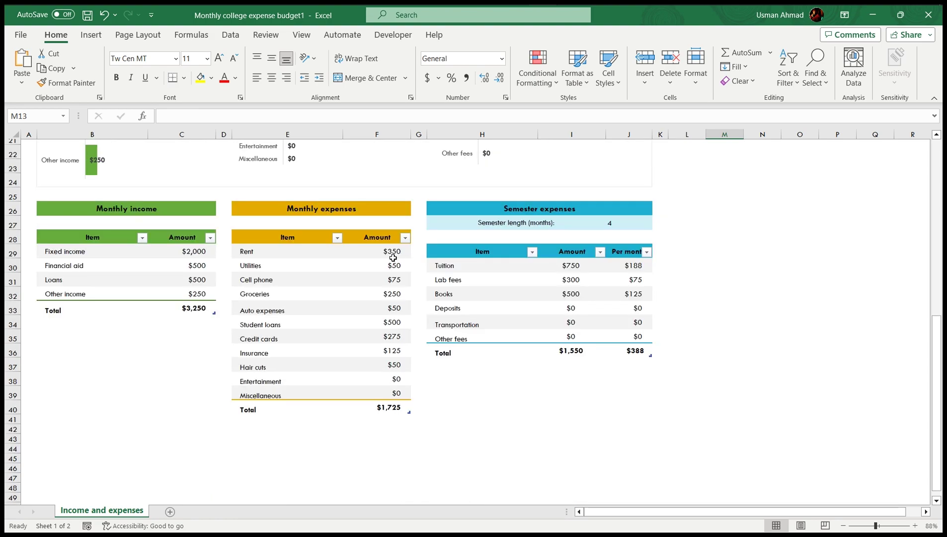
{"action": "scroll", "coordinate": [430, 282], "scroll_direction": "up", "scroll_amount": 6}
{"action": "scroll", "coordinate": [230, 264], "scroll_direction": "up", "scroll_amount": 2}
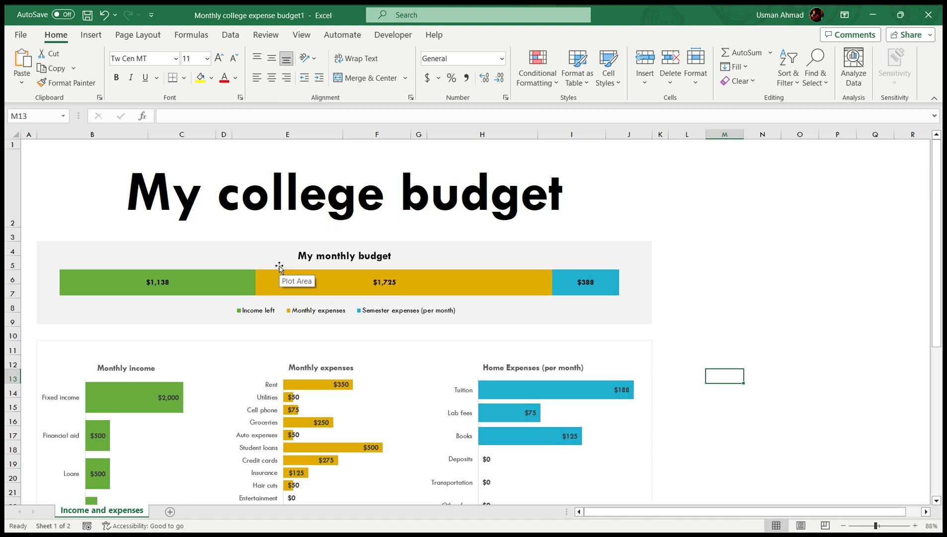
{"action": "scroll", "coordinate": [305, 341], "scroll_direction": "down", "scroll_amount": 2}
{"action": "scroll", "coordinate": [304, 341], "scroll_direction": "down", "scroll_amount": 2}
{"action": "scroll", "coordinate": [141, 445], "scroll_direction": "down", "scroll_amount": 2}
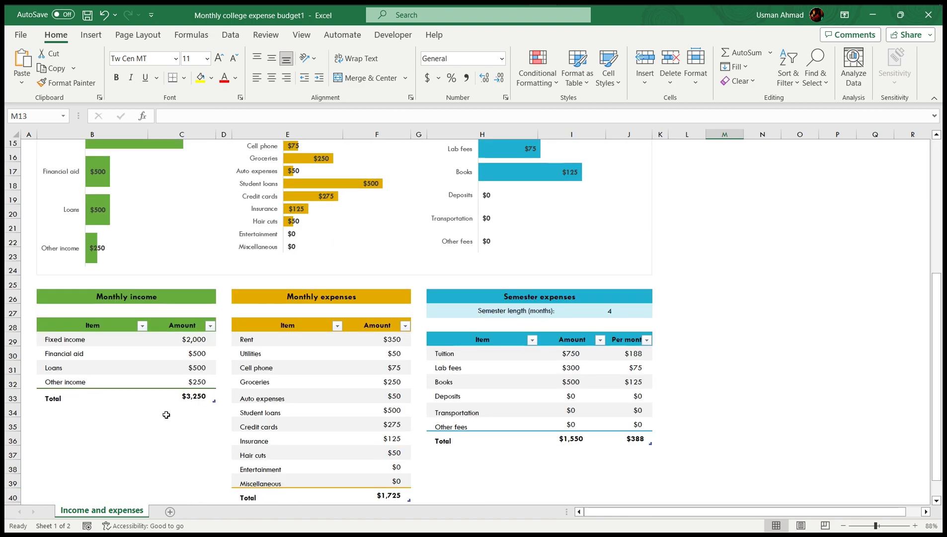
{"action": "left_click", "coordinate": [213, 351]}
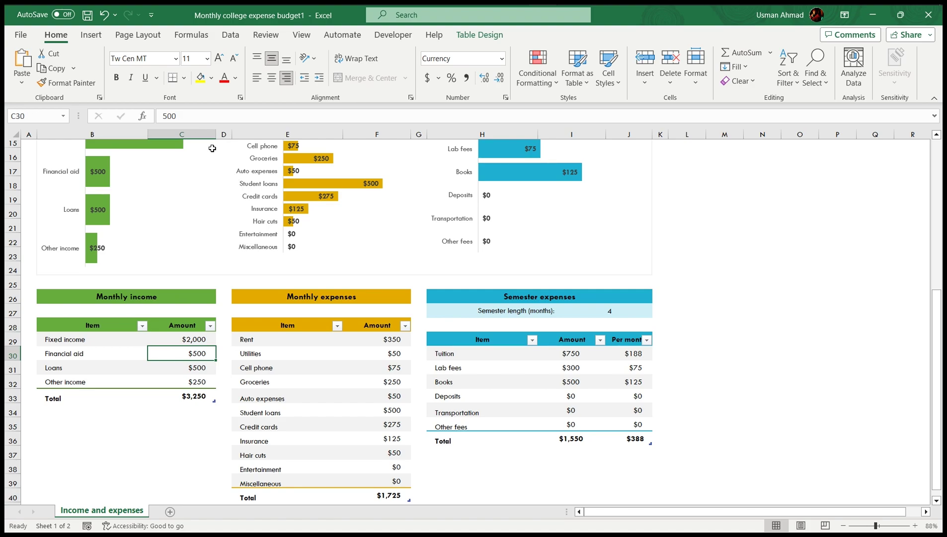
{"action": "left_click_drag", "start_coordinate": [177, 116], "coordinate": [144, 119]}
{"action": "type", "text": "750"}
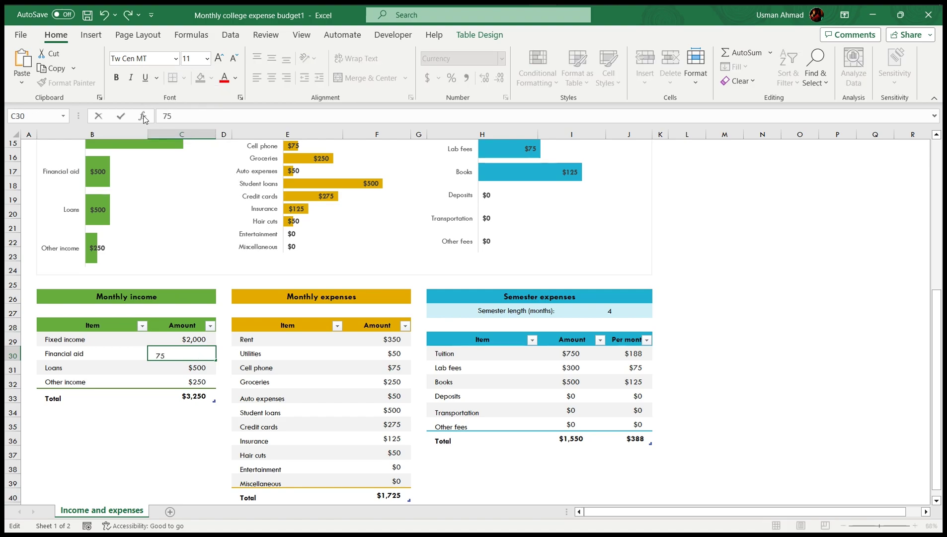
{"action": "key", "text": "Return"}
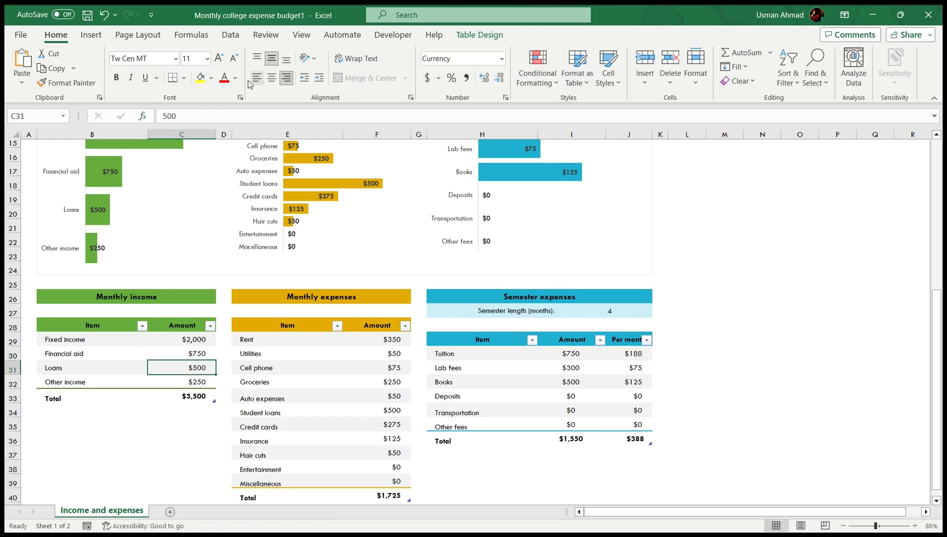
{"action": "type", "text": "1"}
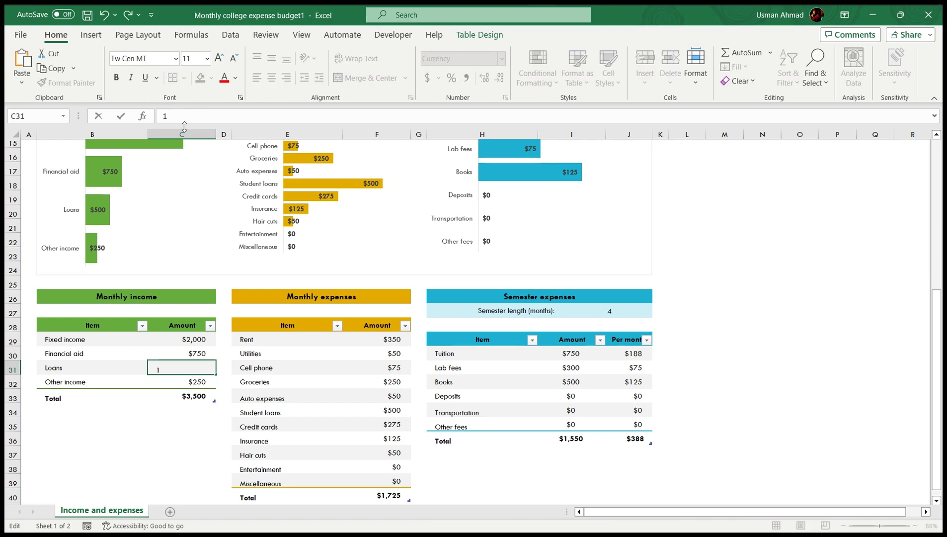
{"action": "type", "text": "$1,000"}
{"action": "key", "text": "Return"}
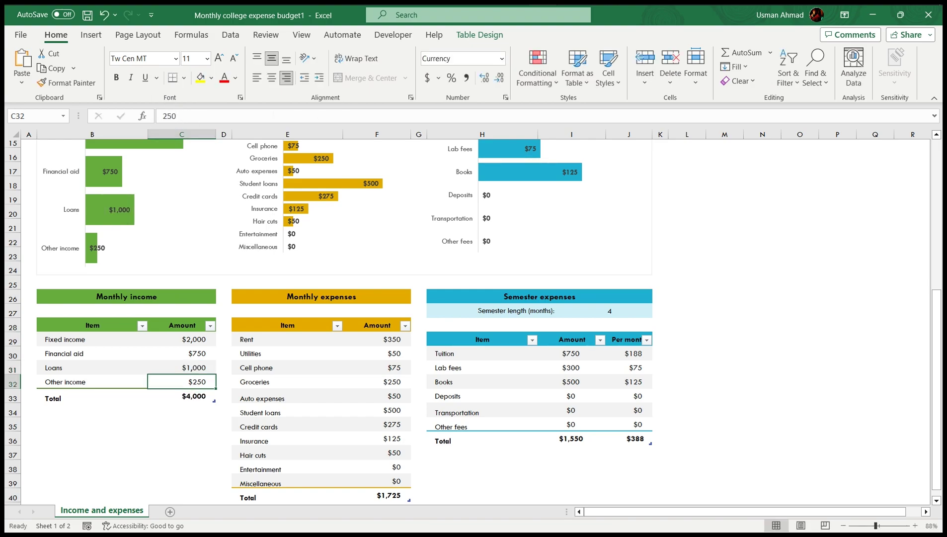
{"action": "type", "text": "1500"}
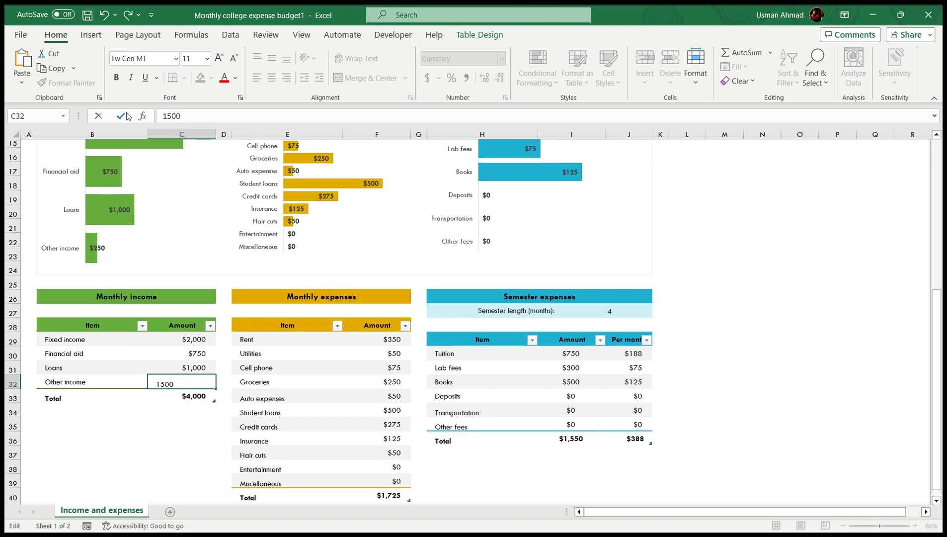
{"action": "key", "text": "Return"}
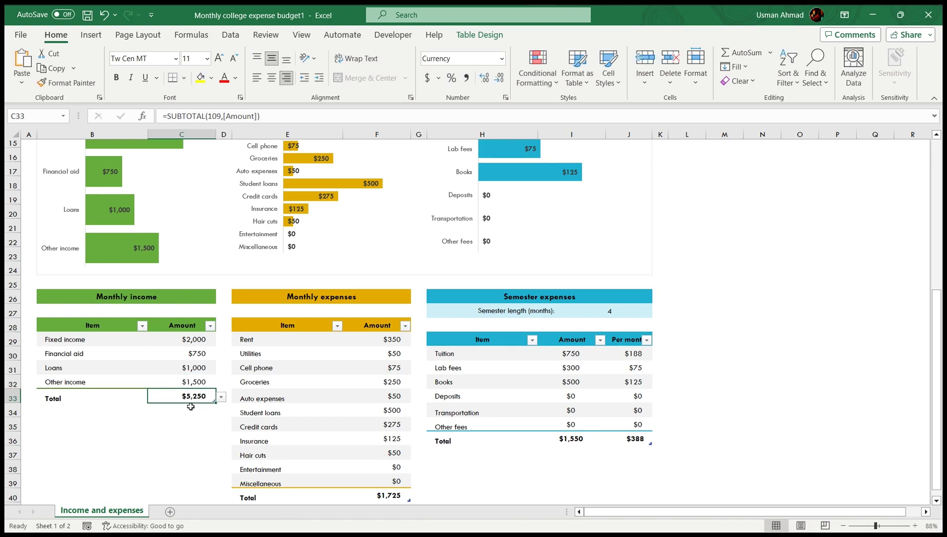
- Set Rent $200, Utilities $100, Cell phone $50 and Groceries $300 in monthly expenses
{"action": "left_click", "coordinate": [392, 340]}
{"action": "type", "text": "200"}
{"action": "key", "text": "Return"}
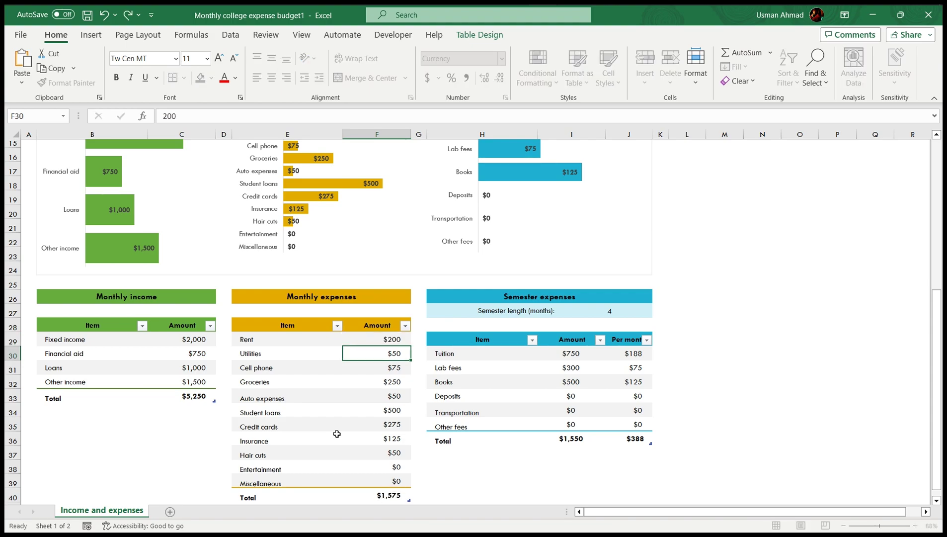
{"action": "type", "text": "100"}
{"action": "key", "text": "Return"}
{"action": "type", "text": "50"}
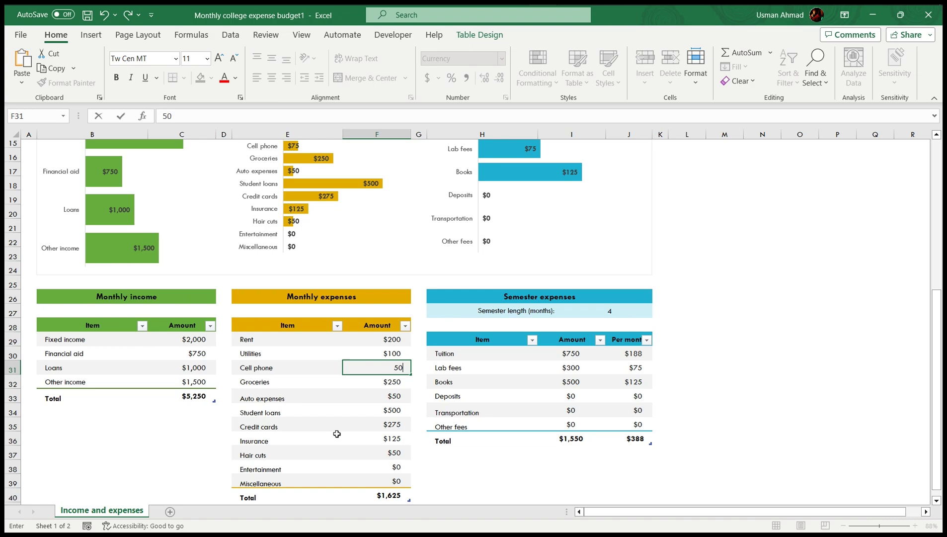
{"action": "key", "text": "Return"}
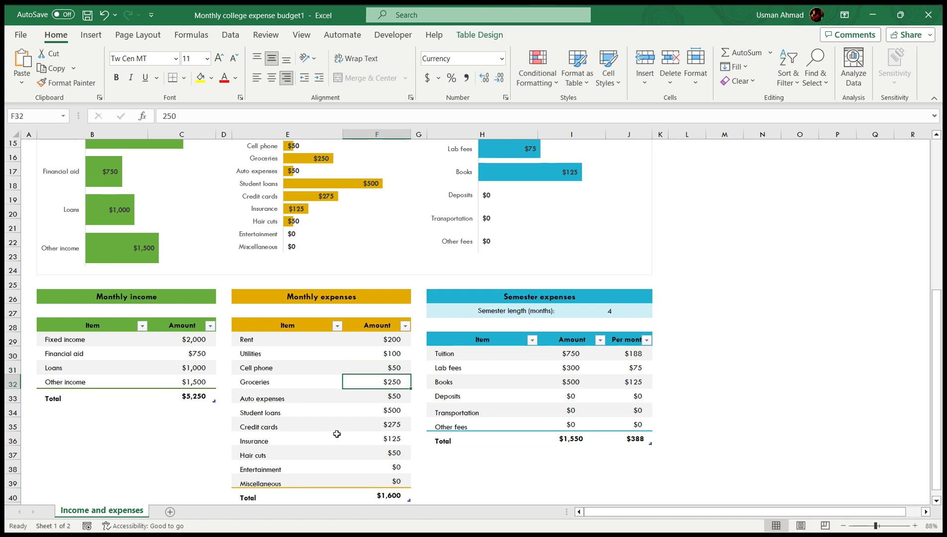
{"action": "type", "text": "300"}
{"action": "key", "text": "Return"}
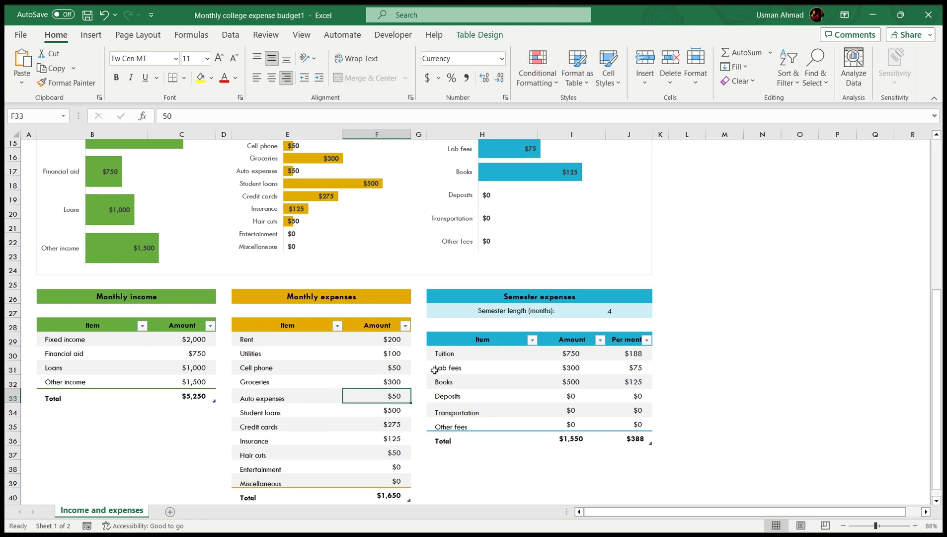
- Start retyping the Semester expenses heading in H26 as 'Home Expenses'
{"action": "scroll", "coordinate": [553, 327], "scroll_direction": "down", "scroll_amount": 1}
{"action": "left_click", "coordinate": [567, 239]}
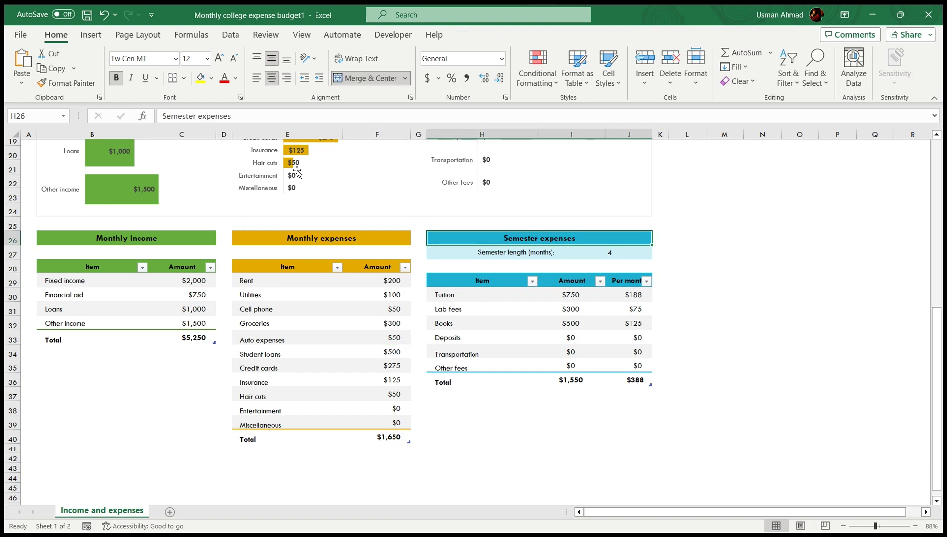
{"action": "triple_click", "coordinate": [197, 115]}
{"action": "scroll", "coordinate": [825, 264], "scroll_direction": "up", "scroll_amount": 3}
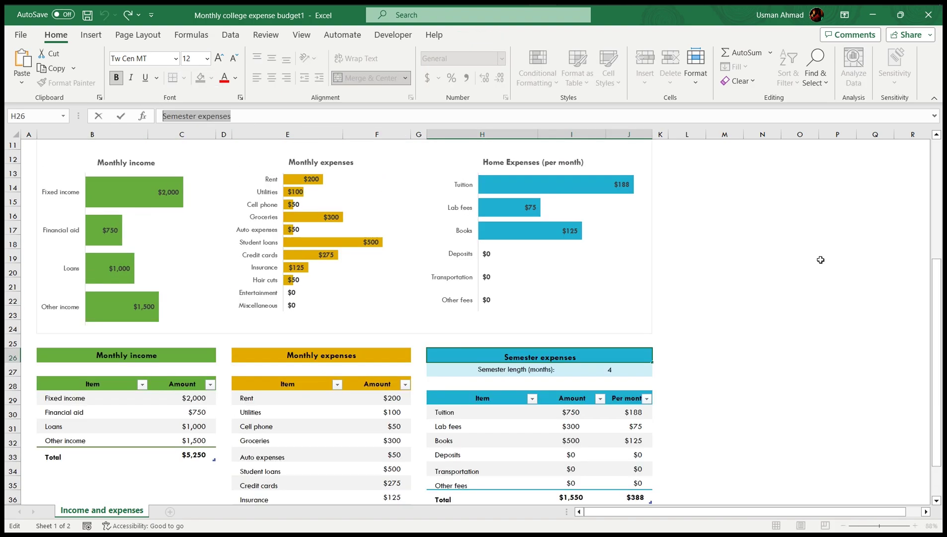
{"action": "scroll", "coordinate": [821, 259], "scroll_direction": "up", "scroll_amount": 3}
{"action": "scroll", "coordinate": [796, 279], "scroll_direction": "down", "scroll_amount": 2}
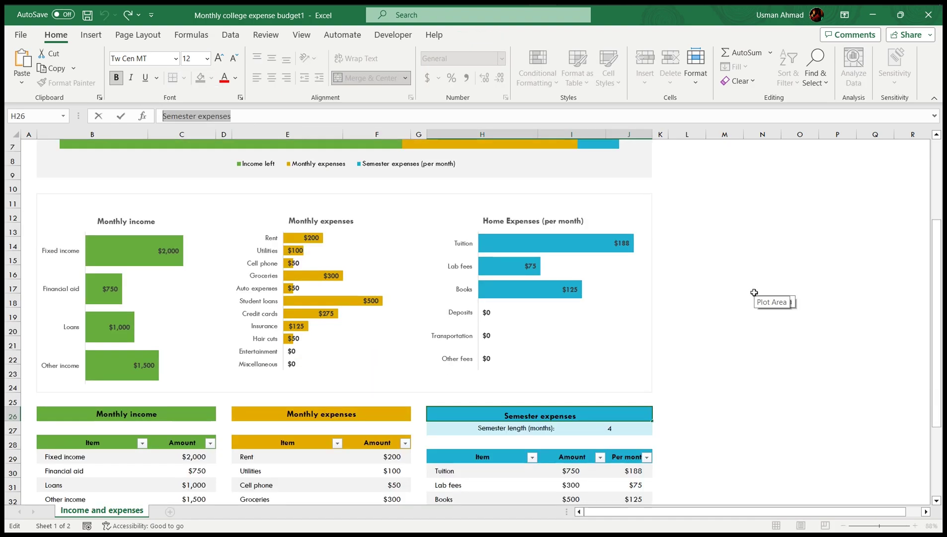
{"action": "type", "text": "Home "}
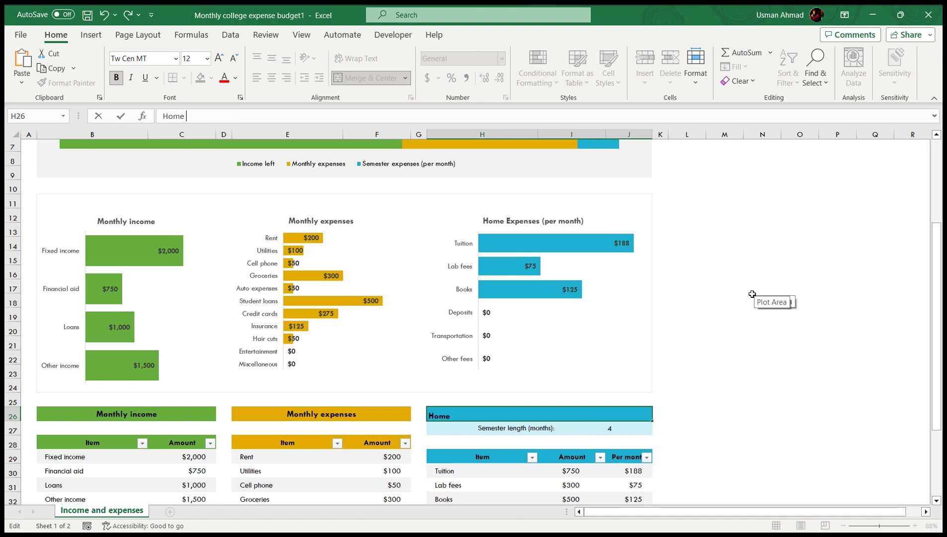
{"action": "type", "text": "Expens"}
- Confirm the H26 table heading as 'Home Expenses'
{"action": "key", "text": "Tab"}
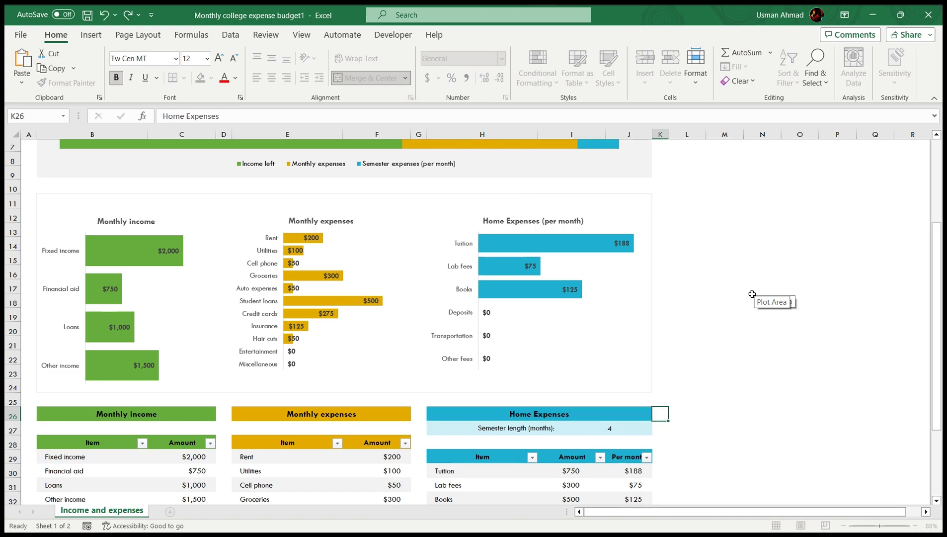
{"action": "scroll", "coordinate": [736, 264], "scroll_direction": "up", "scroll_amount": 1}
{"action": "scroll", "coordinate": [547, 234], "scroll_direction": "up", "scroll_amount": 1}
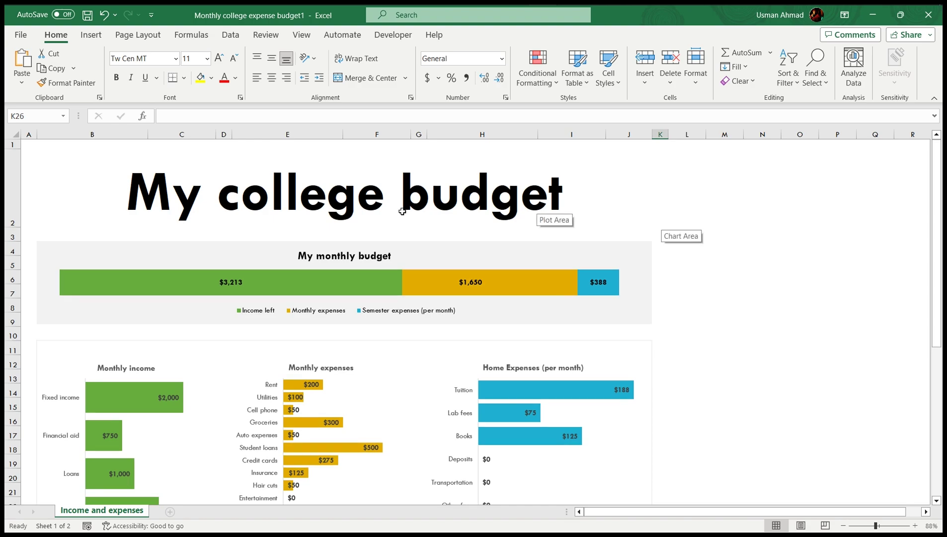
- Change the big title from 'My college budget' to 'Monthly Budget'
{"action": "left_click", "coordinate": [288, 204]}
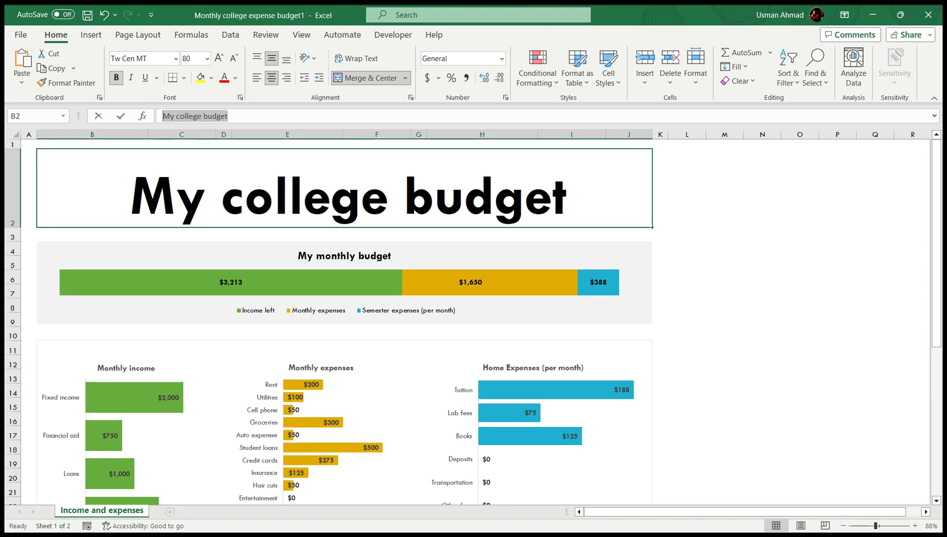
{"action": "type", "text": "Monthl"}
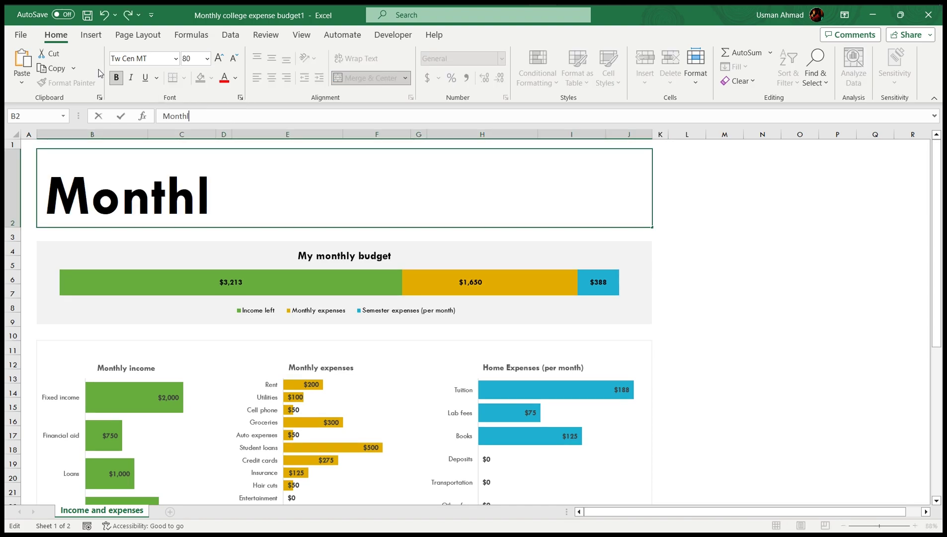
{"action": "type", "text": "y Bd"}
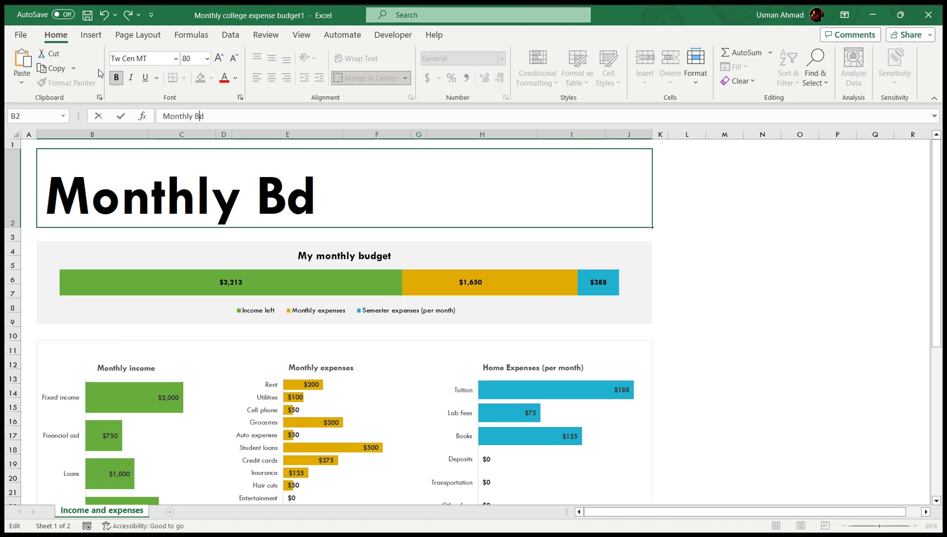
{"action": "key", "text": "BackSpace"}
{"action": "type", "text": "udget"}
{"action": "key", "text": "Return"}
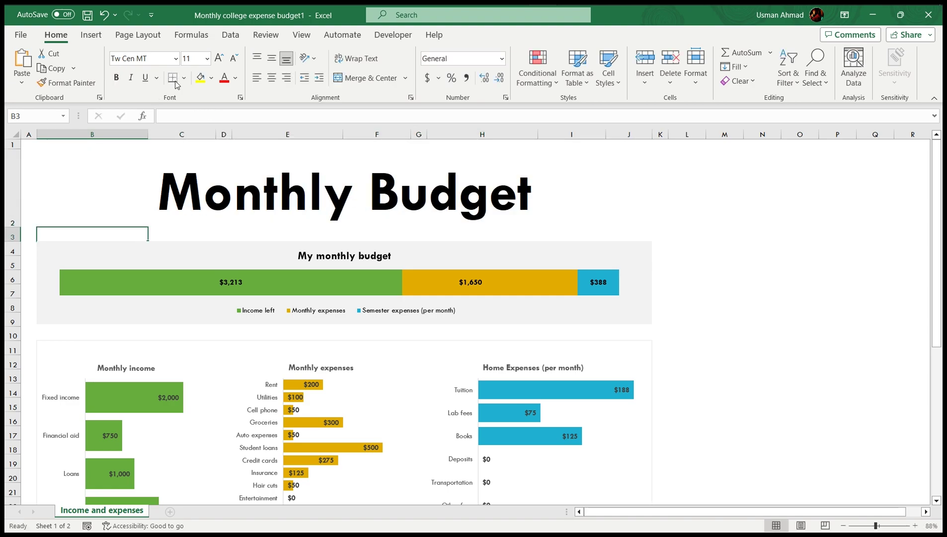
- Rename the Home Expenses items Tuition, Lab fees and Books to Rent, Groceries and Car Service
{"action": "scroll", "coordinate": [638, 329], "scroll_direction": "down", "scroll_amount": 2}
{"action": "scroll", "coordinate": [600, 350], "scroll_direction": "down", "scroll_amount": 3}
{"action": "scroll", "coordinate": [545, 240], "scroll_direction": "down", "scroll_amount": 5}
{"action": "scroll", "coordinate": [556, 236], "scroll_direction": "up", "scroll_amount": 1}
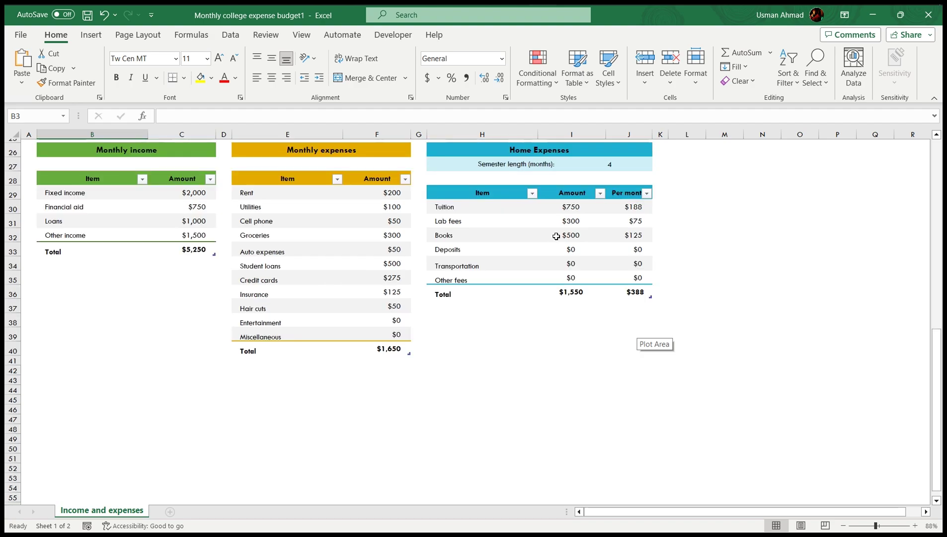
{"action": "left_click", "coordinate": [475, 211]}
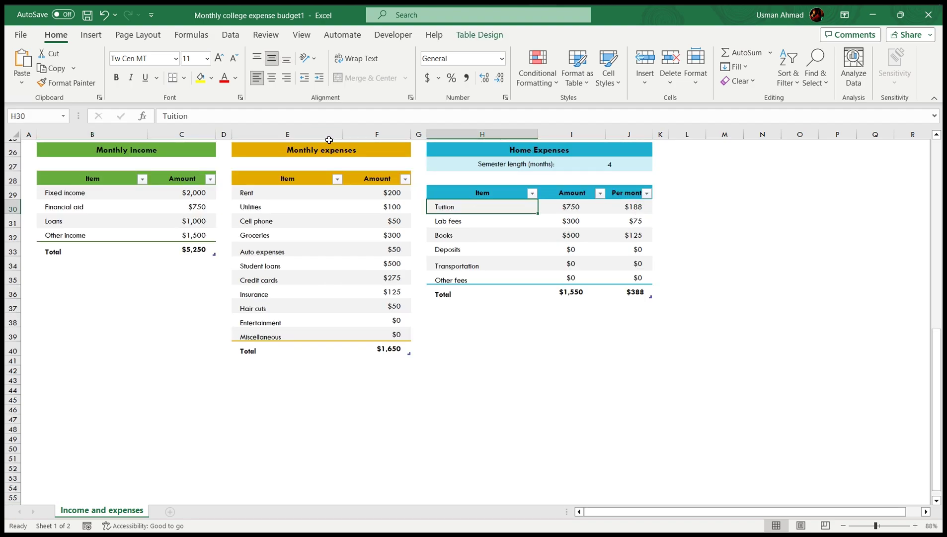
{"action": "double_click", "coordinate": [175, 116]}
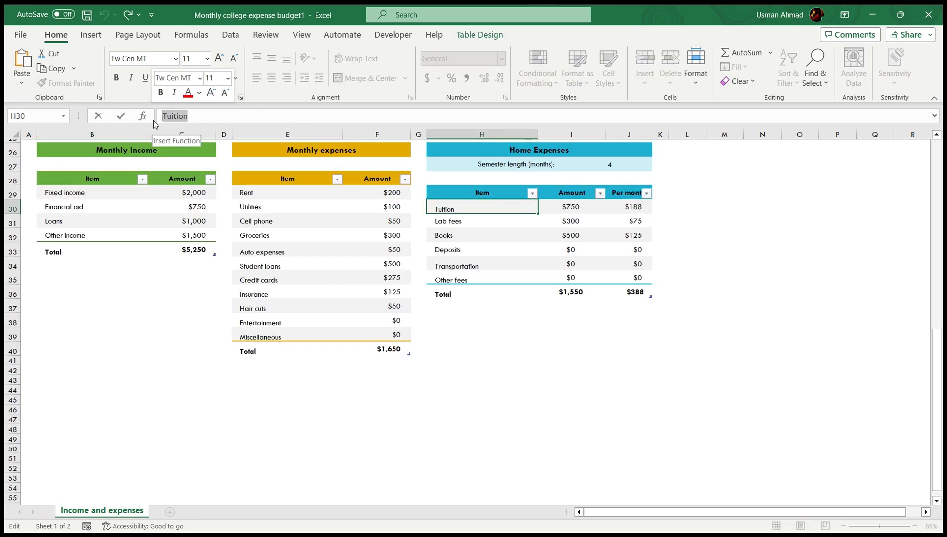
{"action": "type", "text": "Rent"}
{"action": "key", "text": "Return"}
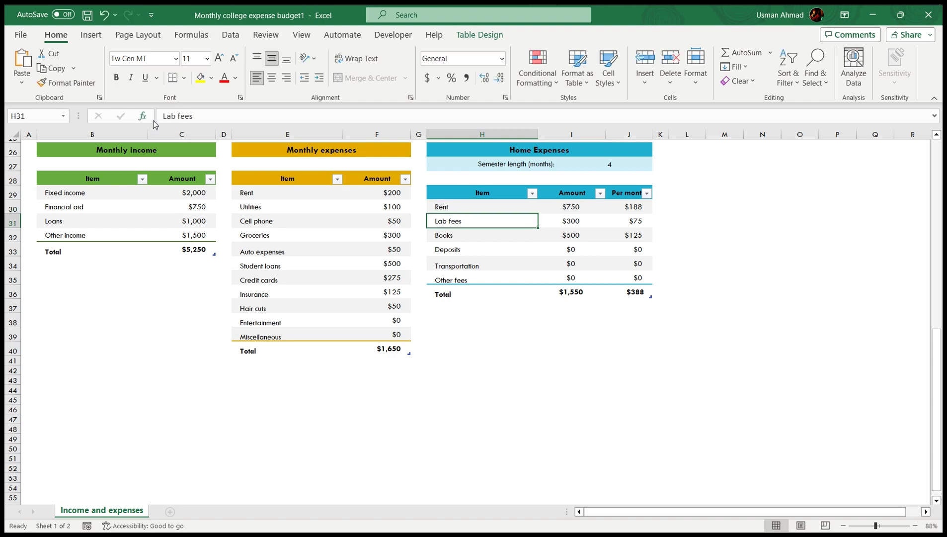
{"action": "left_click_drag", "start_coordinate": [197, 115], "coordinate": [141, 118]}
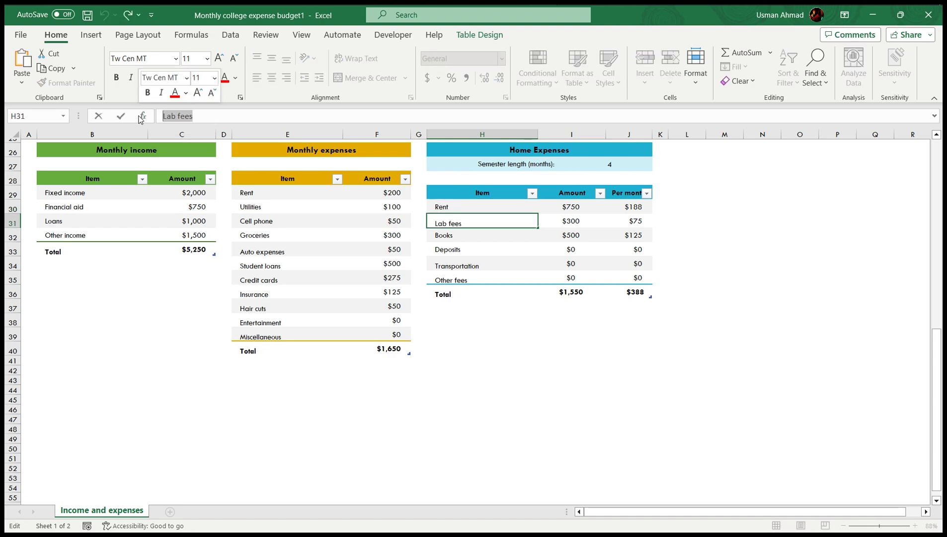
{"action": "type", "text": "Groceries"}
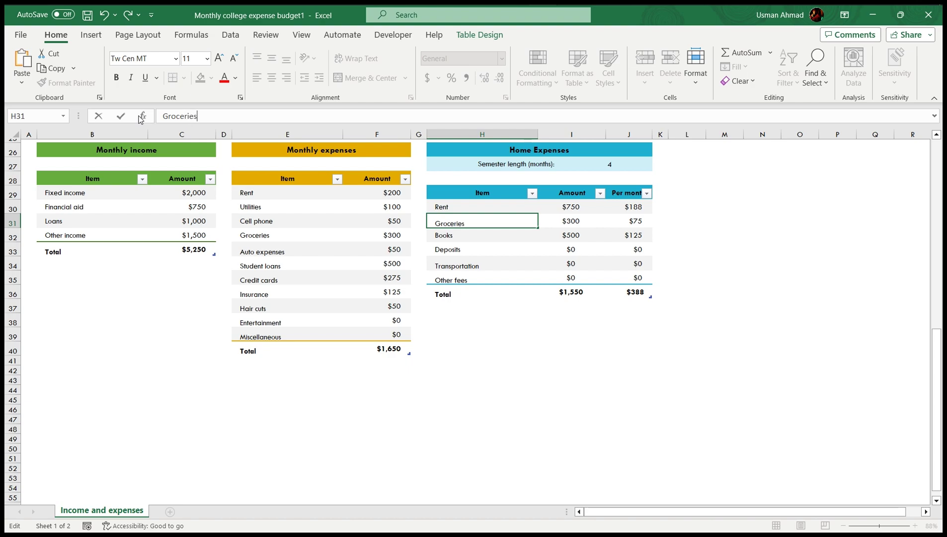
{"action": "key", "text": "Return"}
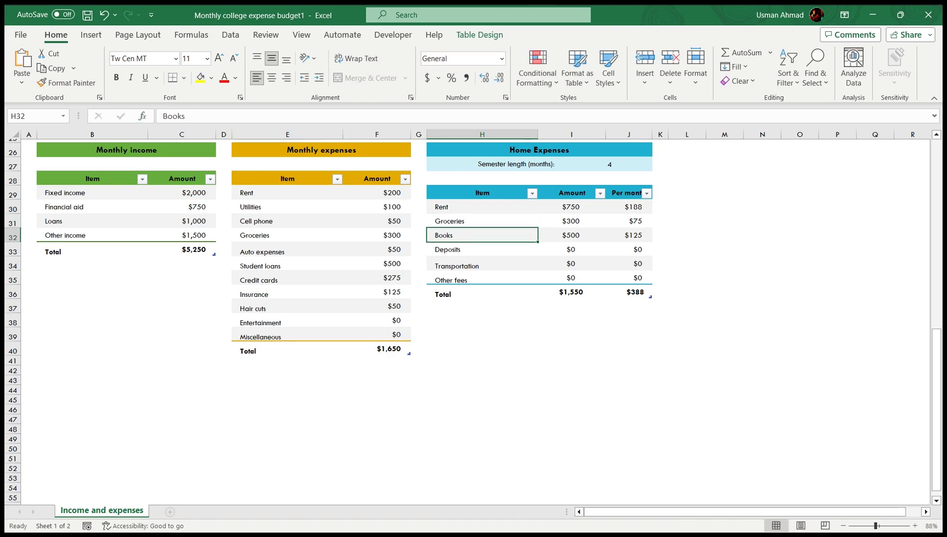
{"action": "left_click_drag", "start_coordinate": [187, 116], "coordinate": [162, 117]}
{"action": "type", "text": "Car Repair"}
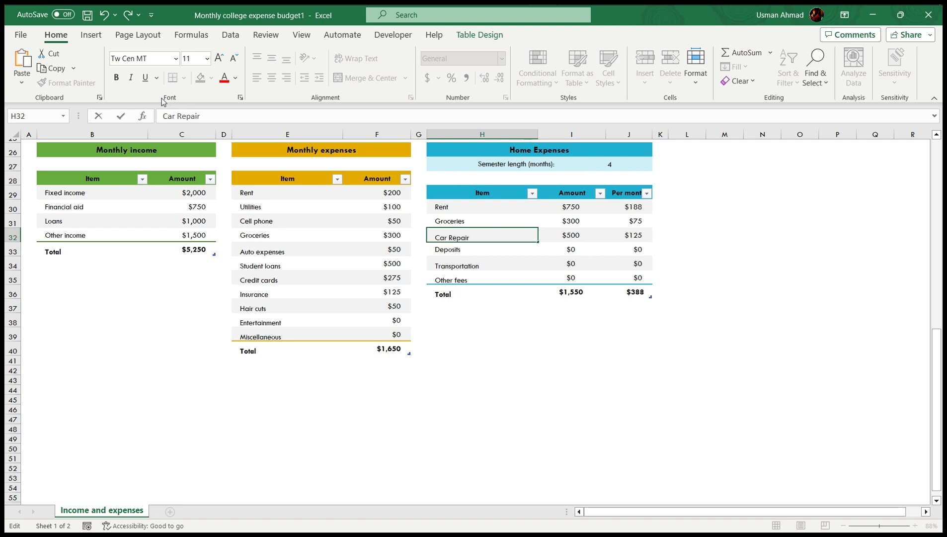
{"action": "key", "text": "BackSpace"}
{"action": "key", "text": "BackSpace"}
{"action": "key", "text": "BackSpace"}
{"action": "key", "text": "BackSpace"}
{"action": "key", "text": "BackSpace"}
{"action": "key", "text": "BackSpace"}
{"action": "key", "text": "BackSpace"}
{"action": "key", "text": "BackSpace"}
{"action": "key", "text": "Return"}
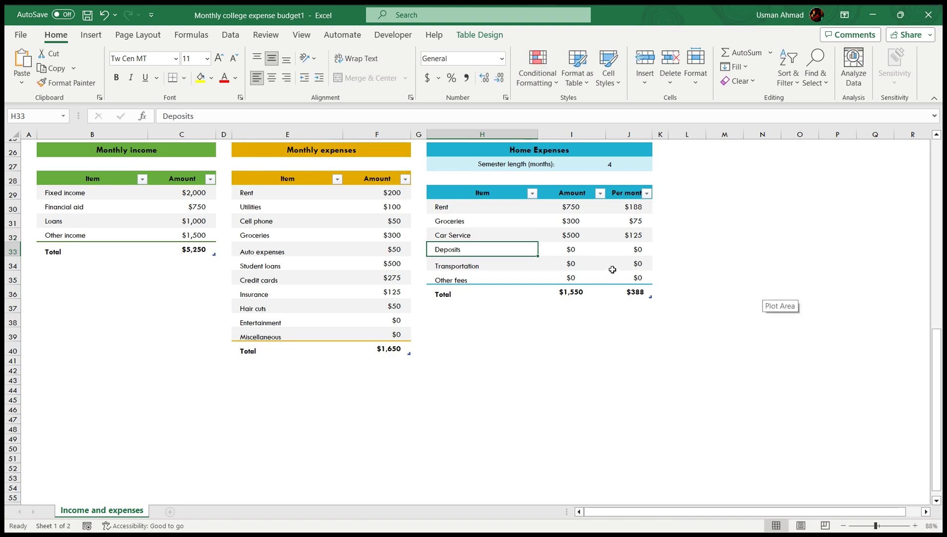
{"action": "scroll", "coordinate": [392, 249], "scroll_direction": "up", "scroll_amount": 2}
{"action": "scroll", "coordinate": [397, 238], "scroll_direction": "up", "scroll_amount": 7}
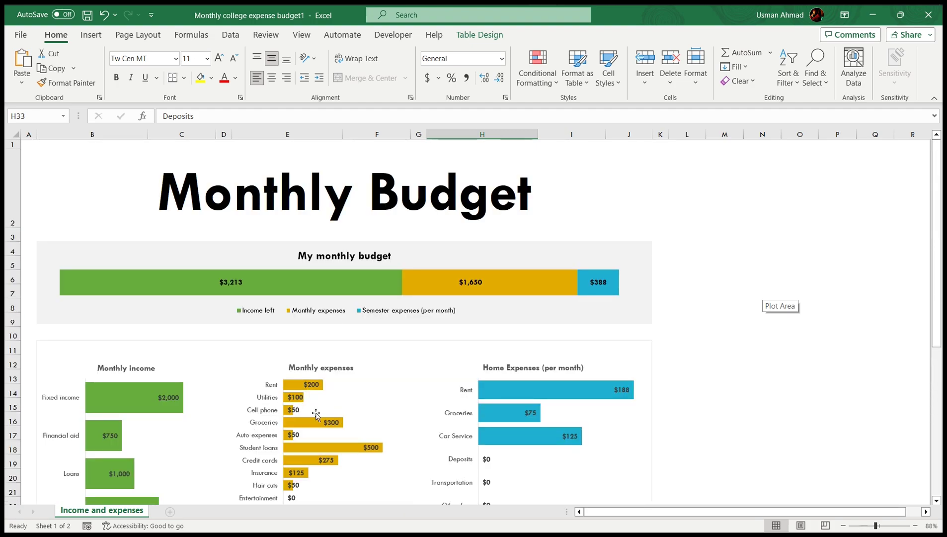
{"action": "scroll", "coordinate": [374, 363], "scroll_direction": "down", "scroll_amount": 4}
{"action": "scroll", "coordinate": [376, 363], "scroll_direction": "down", "scroll_amount": 4}
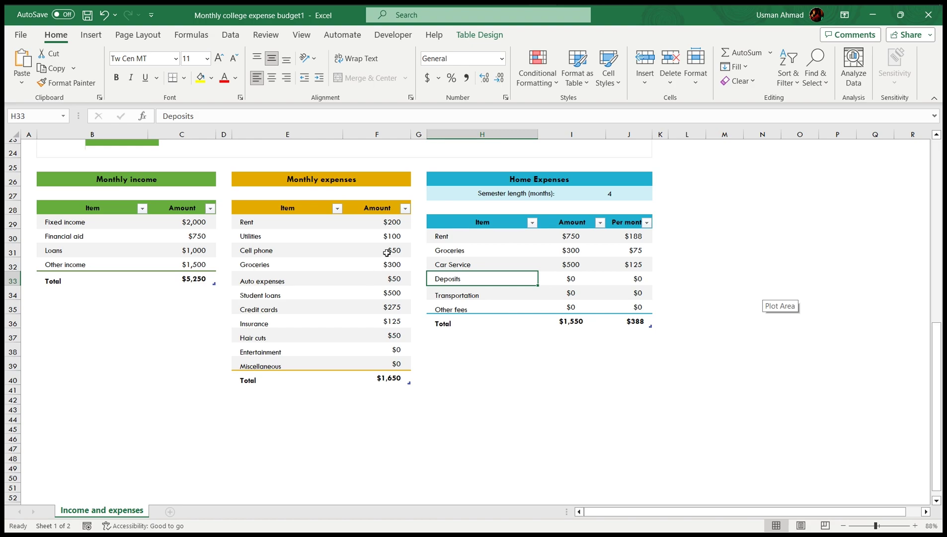
{"action": "scroll", "coordinate": [338, 252], "scroll_direction": "up", "scroll_amount": 1}
{"action": "scroll", "coordinate": [335, 250], "scroll_direction": "up", "scroll_amount": 4}
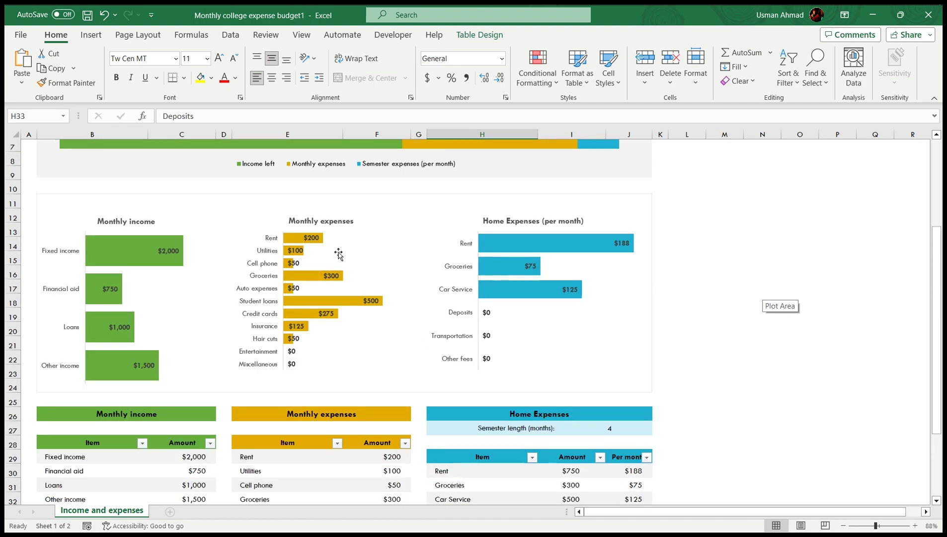
{"action": "scroll", "coordinate": [338, 246], "scroll_direction": "up", "scroll_amount": 3}
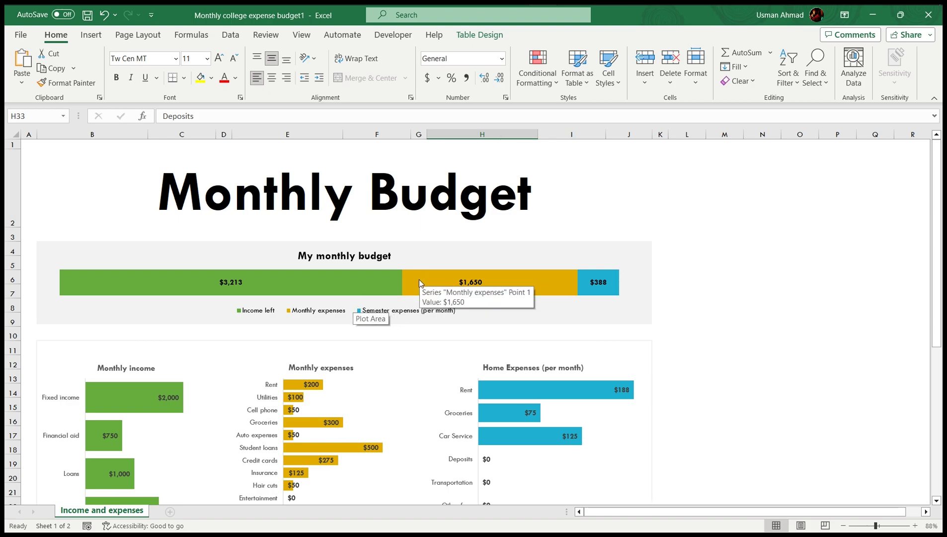
{"action": "mouse_move", "coordinate": [258, 282]}
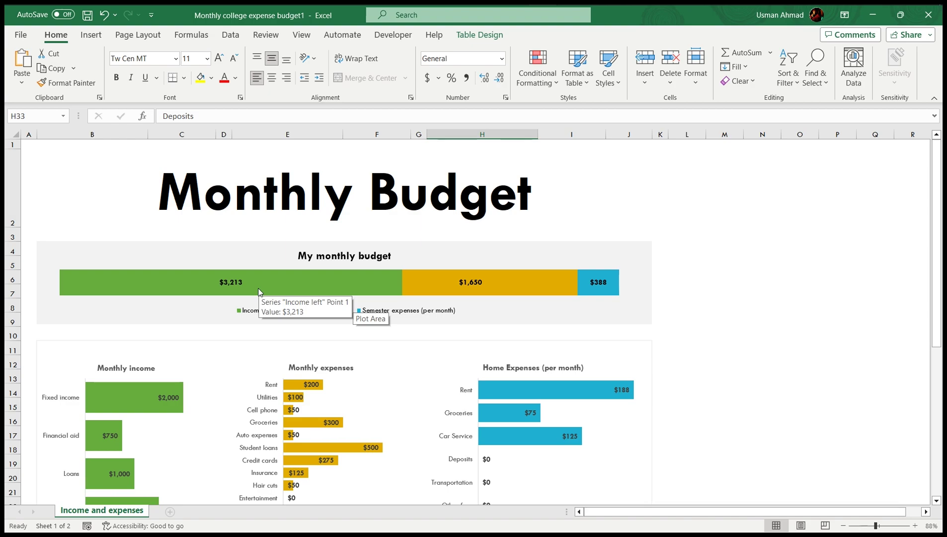
{"action": "scroll", "coordinate": [258, 292], "scroll_direction": "down", "scroll_amount": 5}
{"action": "scroll", "coordinate": [258, 292], "scroll_direction": "down", "scroll_amount": 4}
{"action": "scroll", "coordinate": [258, 292], "scroll_direction": "up", "scroll_amount": 3}
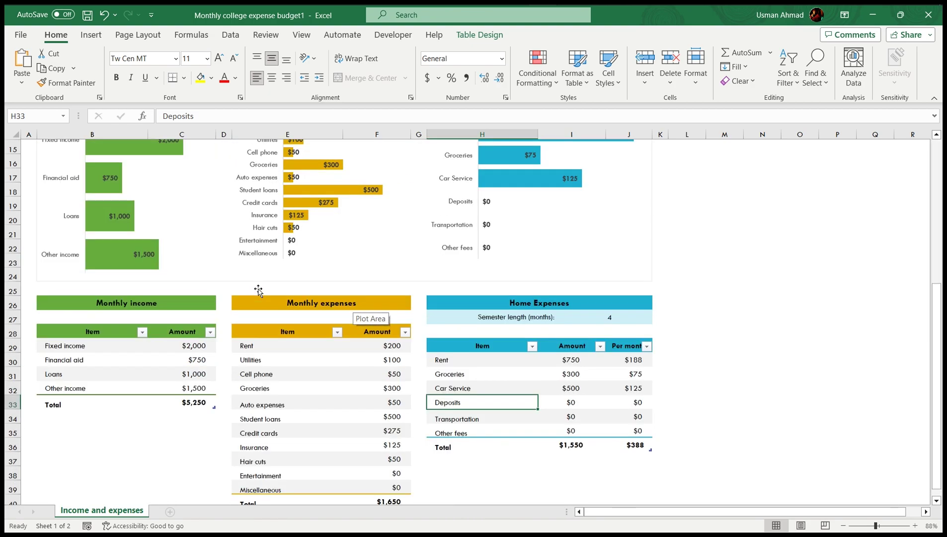
{"action": "scroll", "coordinate": [259, 292], "scroll_direction": "up", "scroll_amount": 5}
{"action": "scroll", "coordinate": [546, 320], "scroll_direction": "down", "scroll_amount": 4}
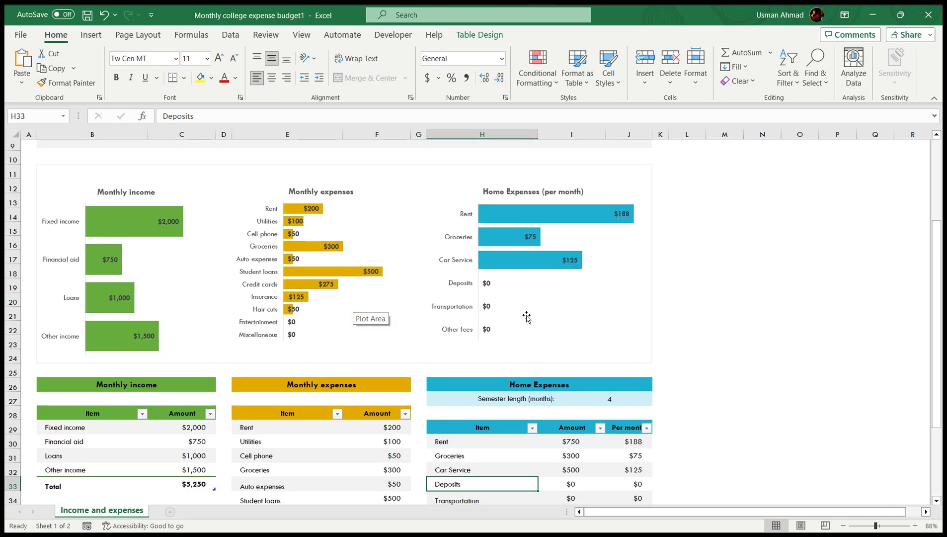
{"action": "scroll", "coordinate": [515, 311], "scroll_direction": "down", "scroll_amount": 4}
{"action": "scroll", "coordinate": [514, 312], "scroll_direction": "down", "scroll_amount": 4}
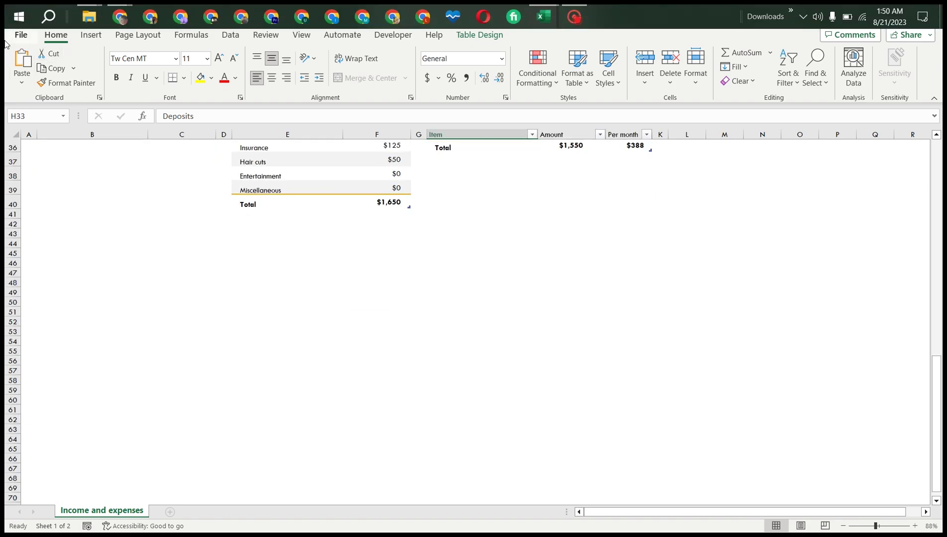
- Search online templates for 'chart' and create a Social media engagement data workbook
{"action": "left_click", "coordinate": [21, 36]}
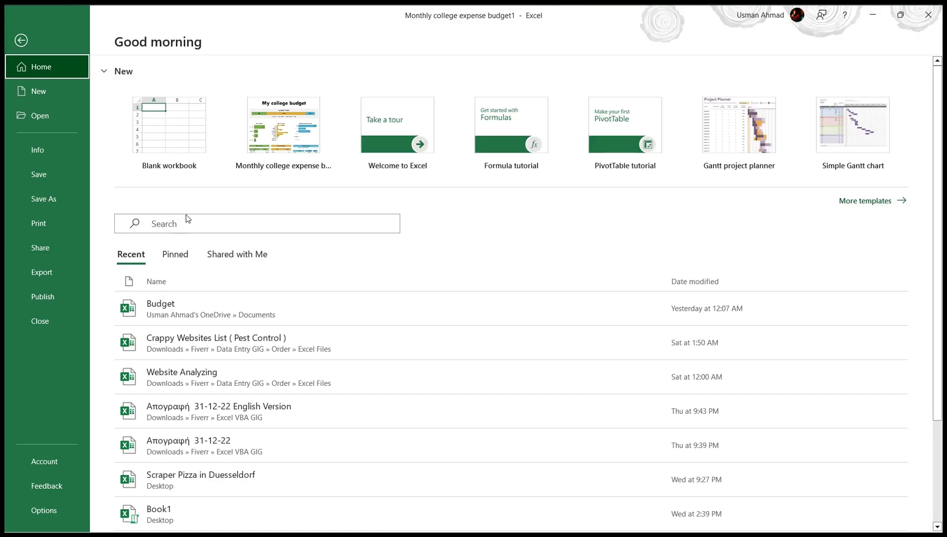
{"action": "left_click", "coordinate": [866, 201]}
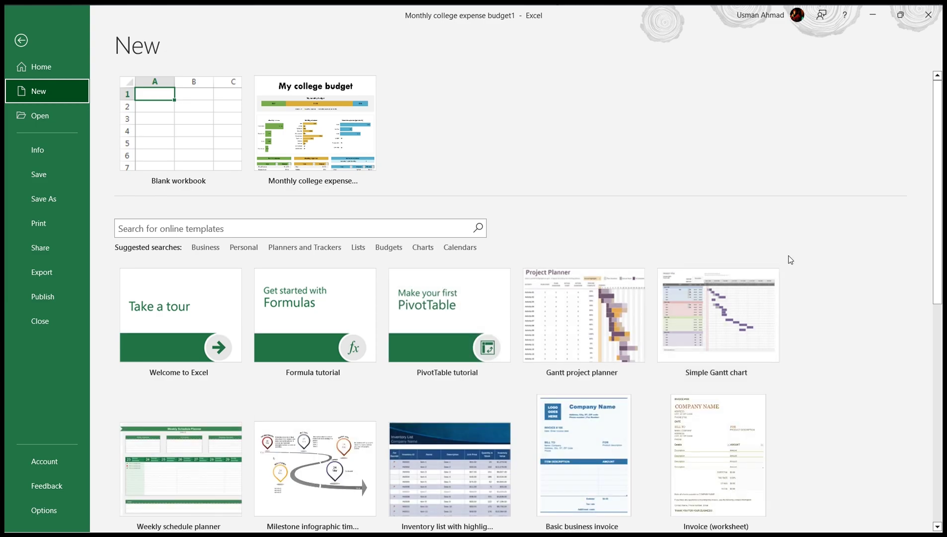
{"action": "scroll", "coordinate": [790, 259], "scroll_direction": "down", "scroll_amount": 3}
{"action": "left_click", "coordinate": [292, 110]}
{"action": "type", "text": "ch"}
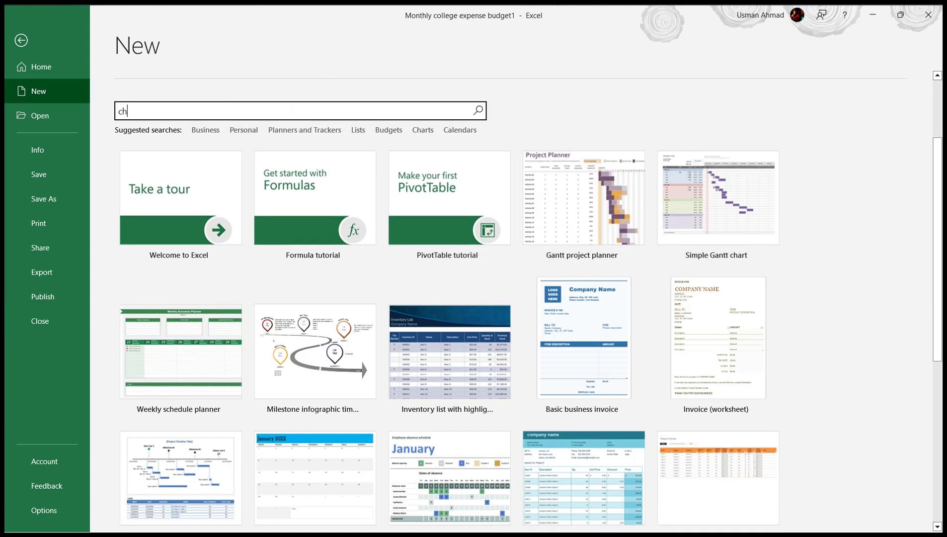
{"action": "type", "text": "art"}
{"action": "key", "text": "Return"}
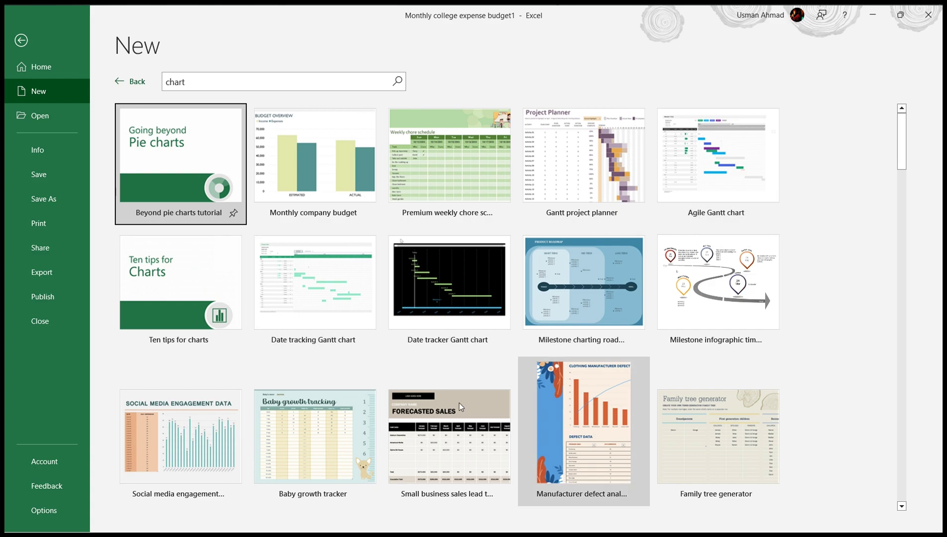
{"action": "scroll", "coordinate": [239, 383], "scroll_direction": "down", "scroll_amount": 2}
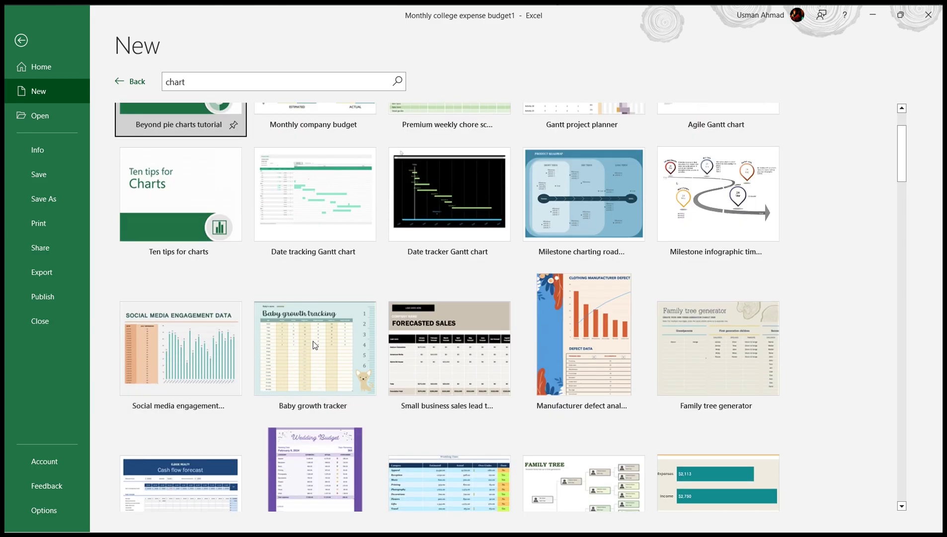
{"action": "left_click", "coordinate": [235, 339]}
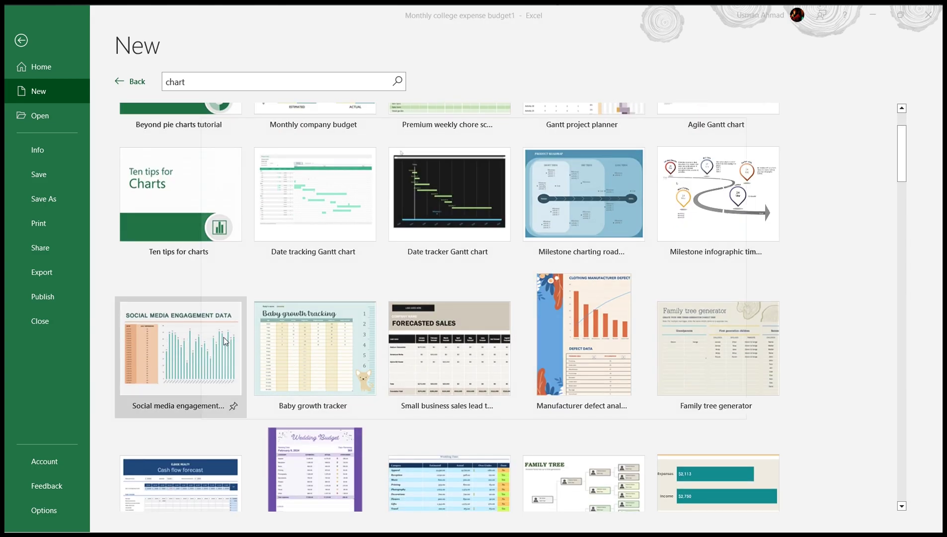
{"action": "left_click", "coordinate": [558, 316]}
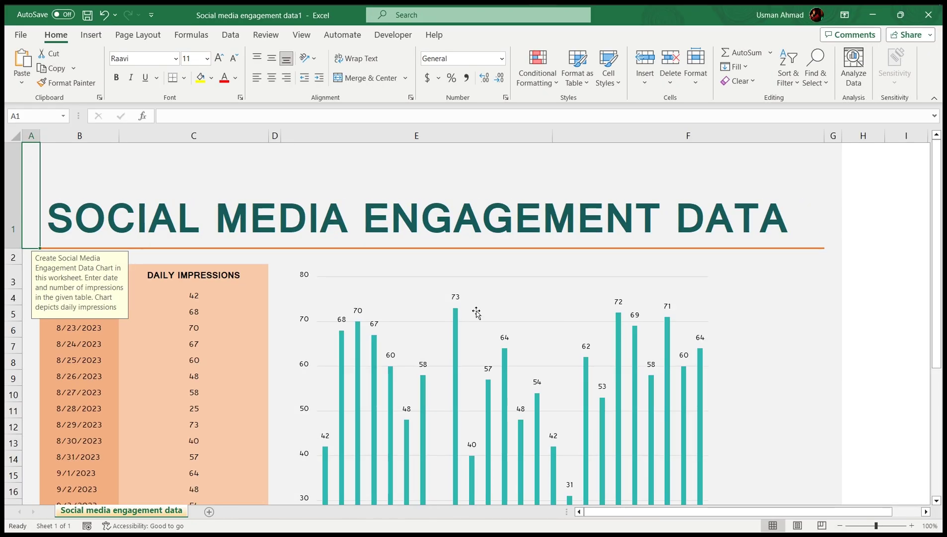
- Select the impressions values, 42 and 73, to inspect the daily data
{"action": "left_click", "coordinate": [258, 299]}
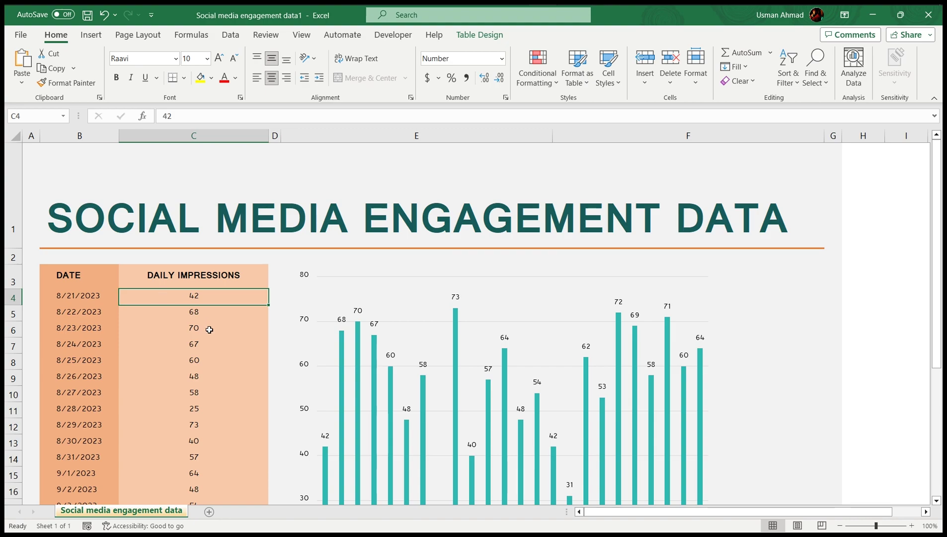
{"action": "scroll", "coordinate": [209, 330], "scroll_direction": "down", "scroll_amount": 4}
{"action": "scroll", "coordinate": [209, 329], "scroll_direction": "up", "scroll_amount": 1}
{"action": "scroll", "coordinate": [209, 330], "scroll_direction": "up", "scroll_amount": 3}
{"action": "mouse_move", "coordinate": [93, 295]}
{"action": "left_mouse_down"}
{"action": "mouse_move", "coordinate": [239, 503]}
{"action": "mouse_move", "coordinate": [258, 405]}
{"action": "left_mouse_up"}
{"action": "left_click", "coordinate": [258, 264]}
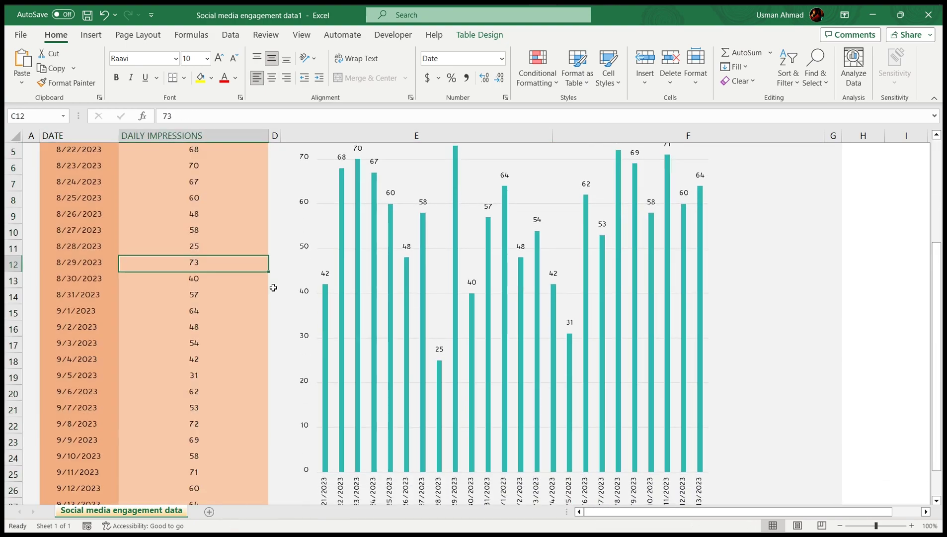
{"action": "scroll", "coordinate": [467, 331], "scroll_direction": "up", "scroll_amount": 2}
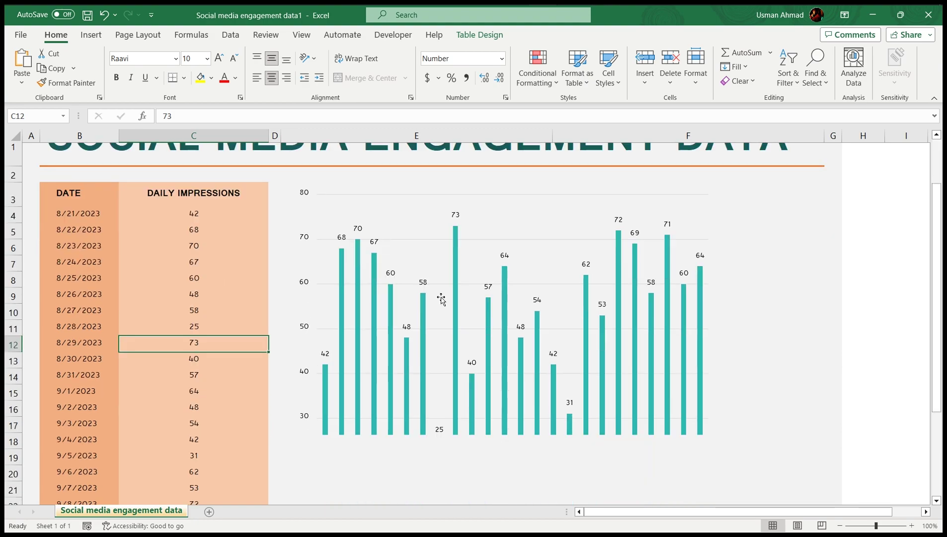
{"action": "scroll", "coordinate": [497, 285], "scroll_direction": "down", "scroll_amount": 2}
- Enter 100 impressions for 8/24/2023 and 200 for 8/25/2023, then check the chart
{"action": "left_click", "coordinate": [195, 263]}
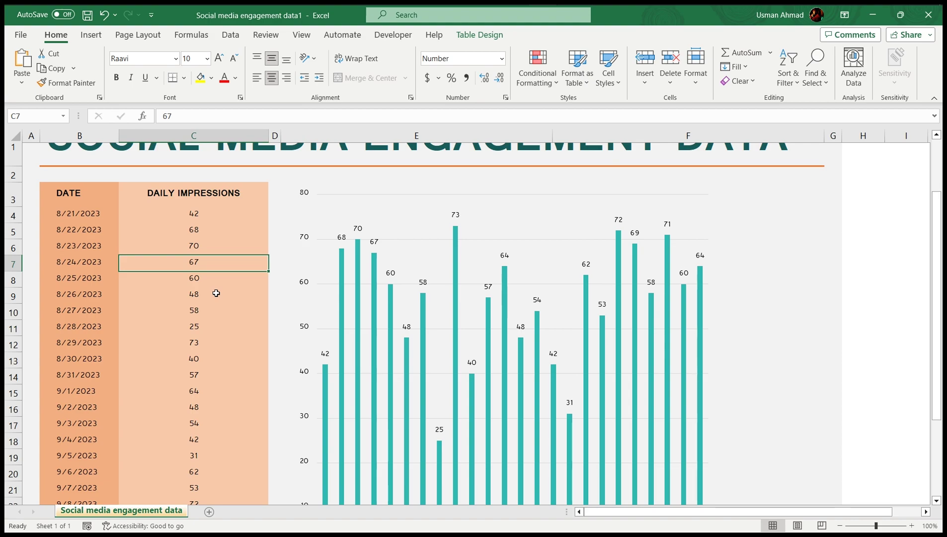
{"action": "type", "text": "100"}
{"action": "key", "text": "Return"}
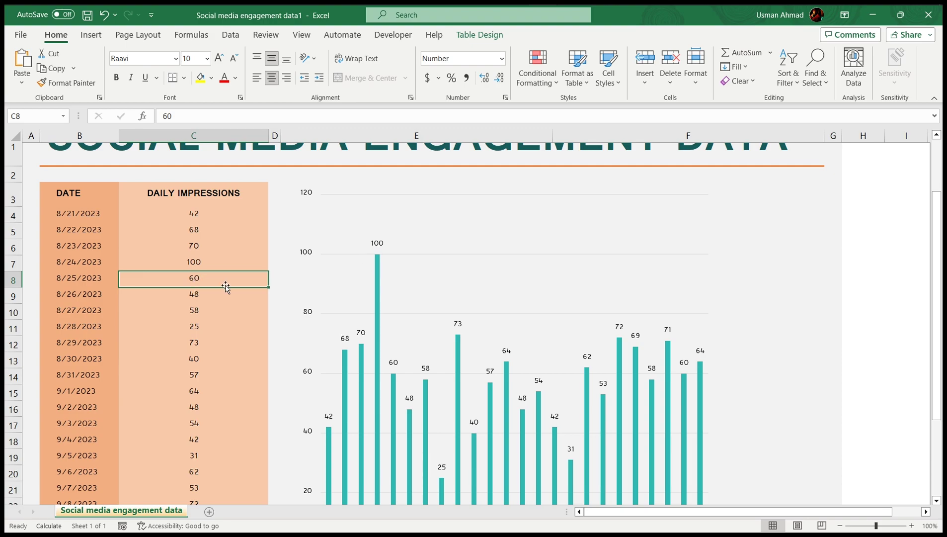
{"action": "type", "text": "200"}
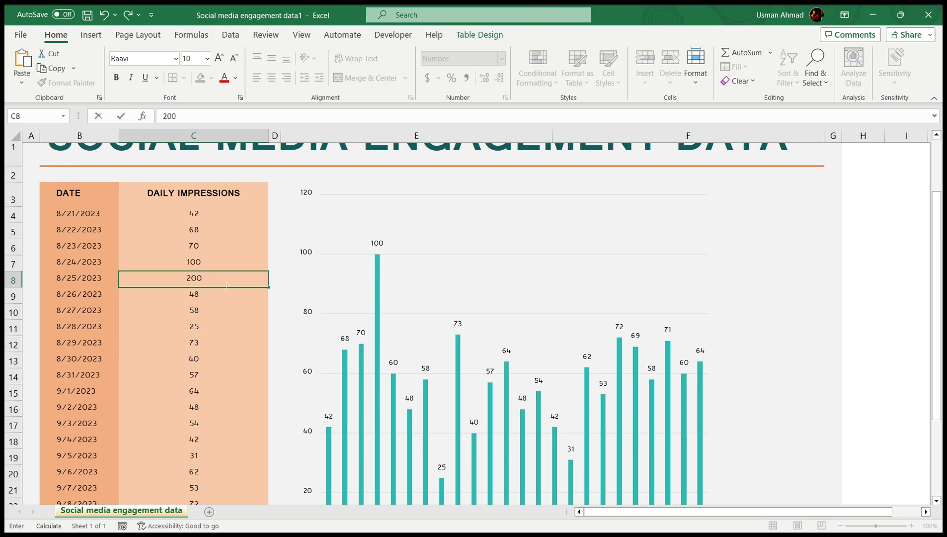
{"action": "key", "text": "Return"}
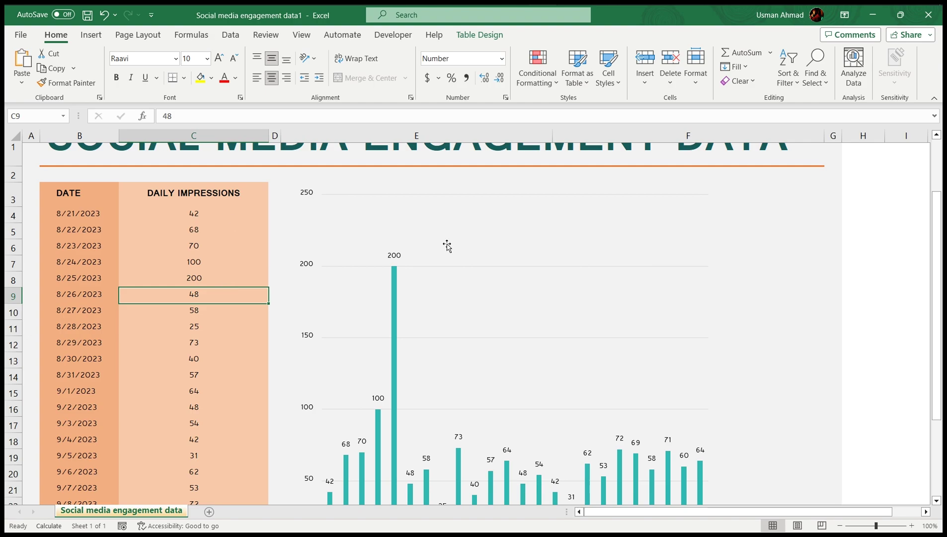
{"action": "left_click", "coordinate": [390, 294]}
{"action": "scroll", "coordinate": [663, 220], "scroll_direction": "up", "scroll_amount": 2}
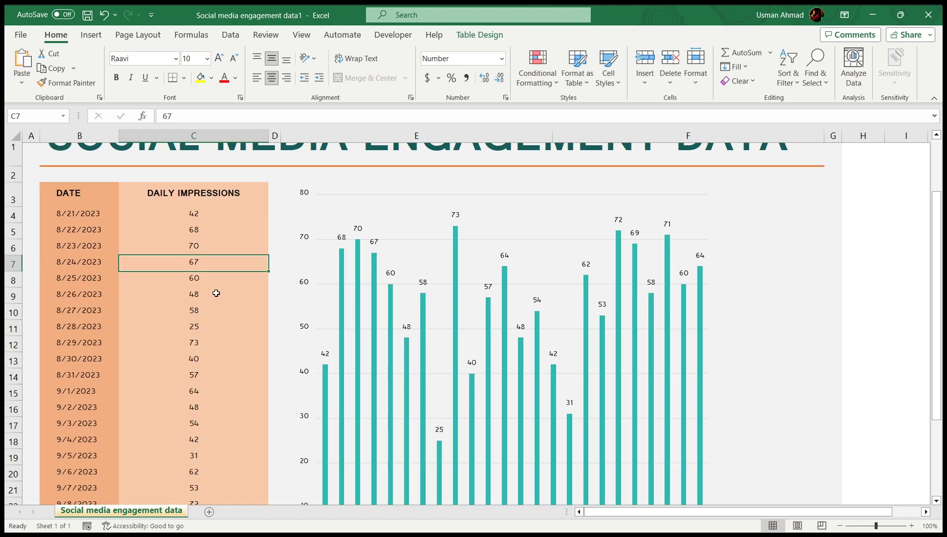
- Re-enter 100 and 200 impressions and inspect the chart's new tall bars
{"action": "type", "text": "100"}
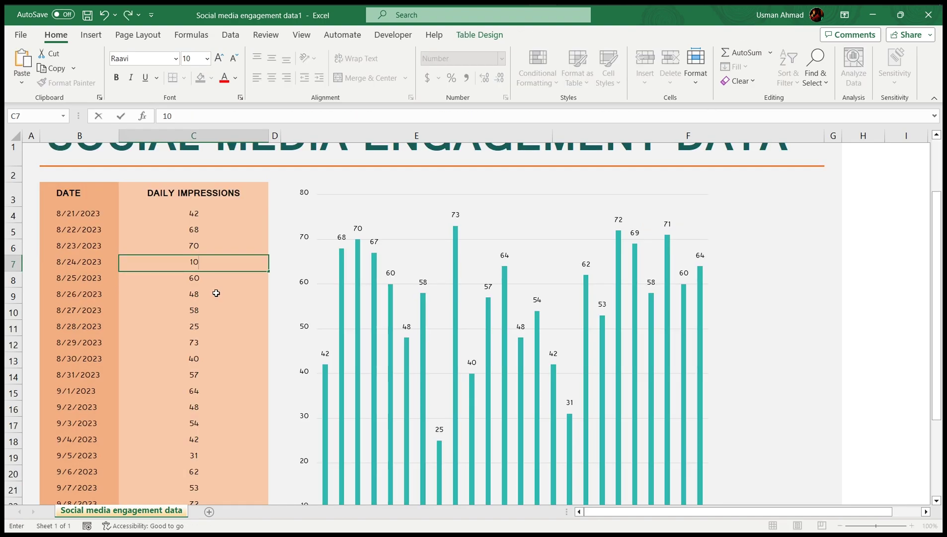
{"action": "key", "text": "Return"}
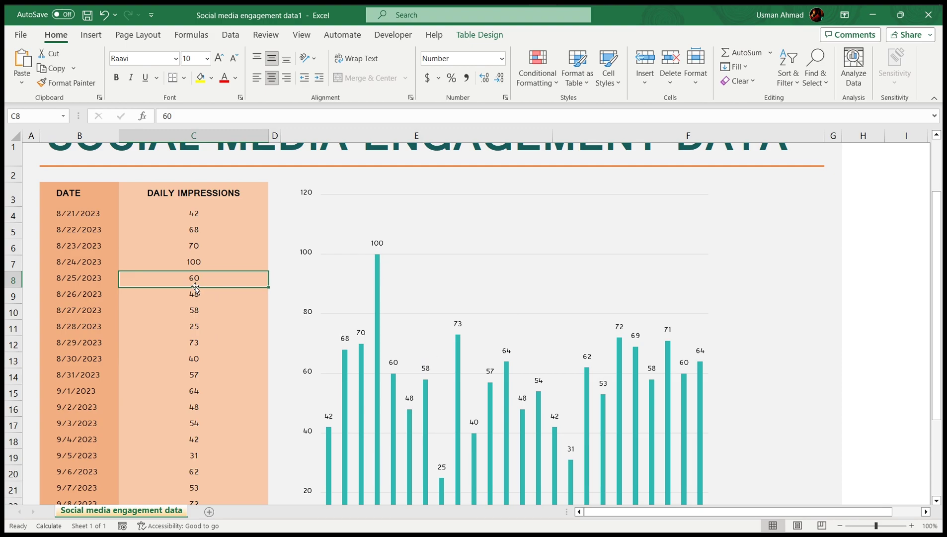
{"action": "type", "text": "2"}
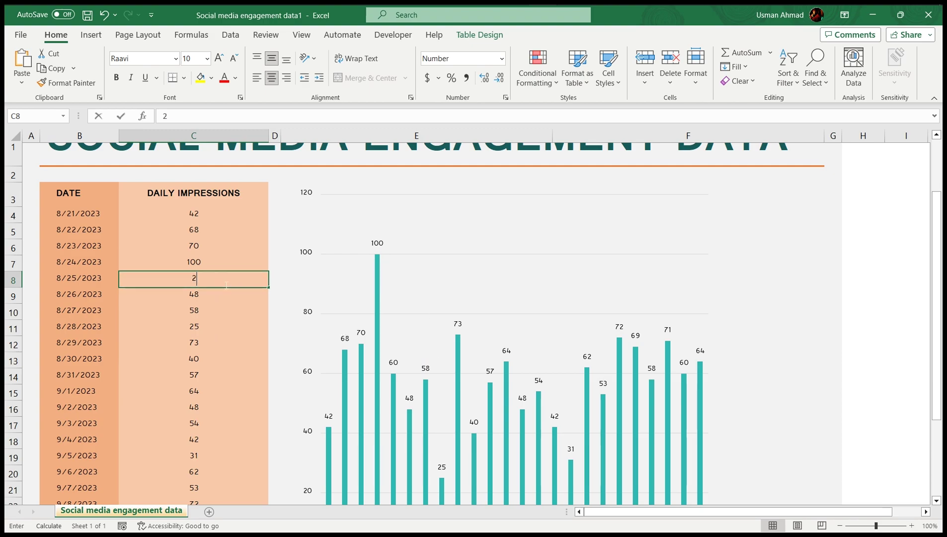
{"action": "type", "text": "00"}
{"action": "key", "text": "Return"}
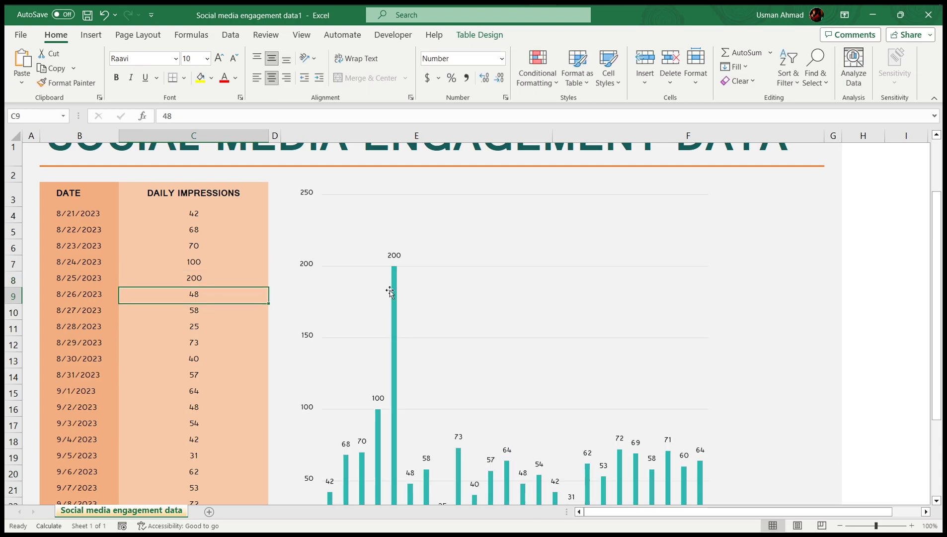
{"action": "left_click", "coordinate": [392, 293]}
{"action": "scroll", "coordinate": [631, 281], "scroll_direction": "up", "scroll_amount": 1}
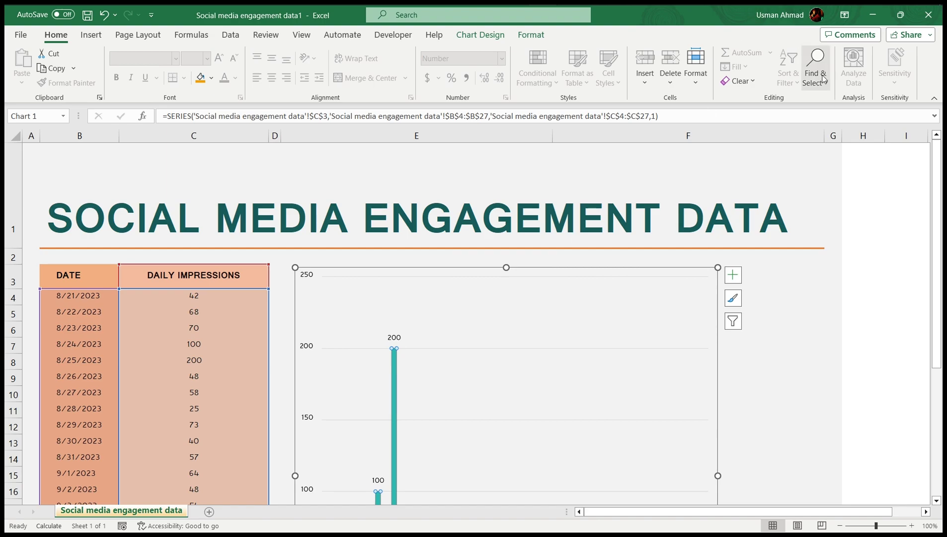
{"action": "left_click", "coordinate": [575, 17]}
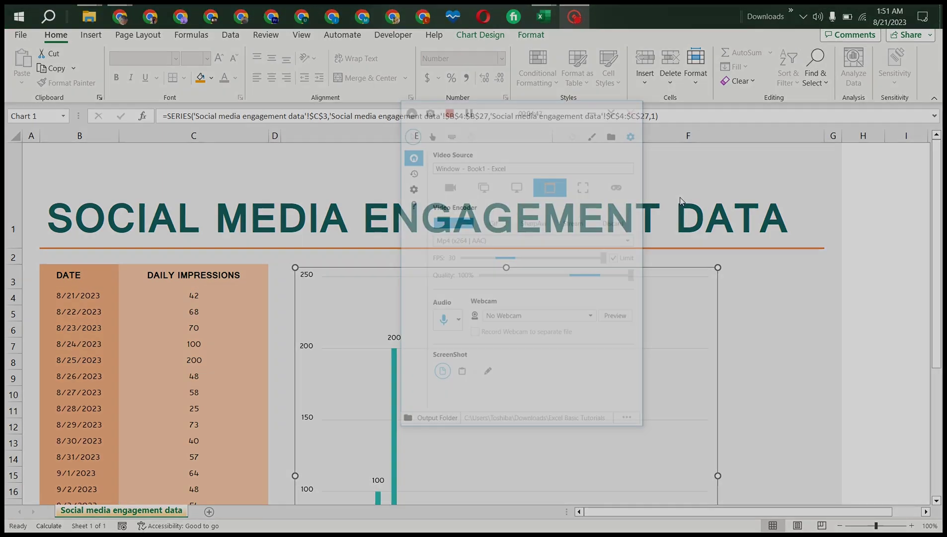